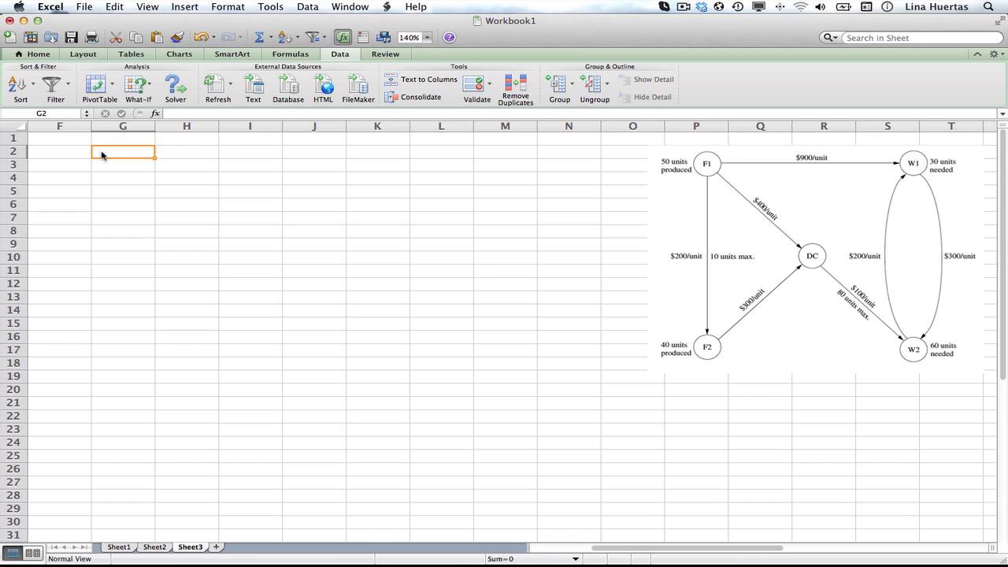
Step: Enter the column headers ORIGENES, DESTINOS and FLUJO in cells G2 to I2
{"action": "type", "text": "ori"}
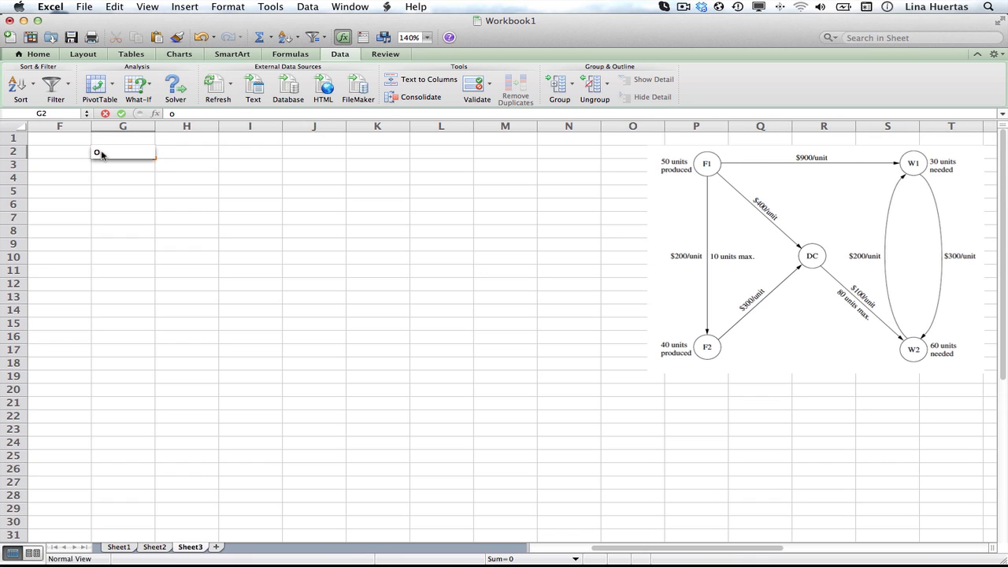
{"action": "key", "text": "BackSpace"}
{"action": "type", "text": "ORIGENES"}
{"action": "key", "text": "Tab"}
{"action": "type", "text": "DESTI"}
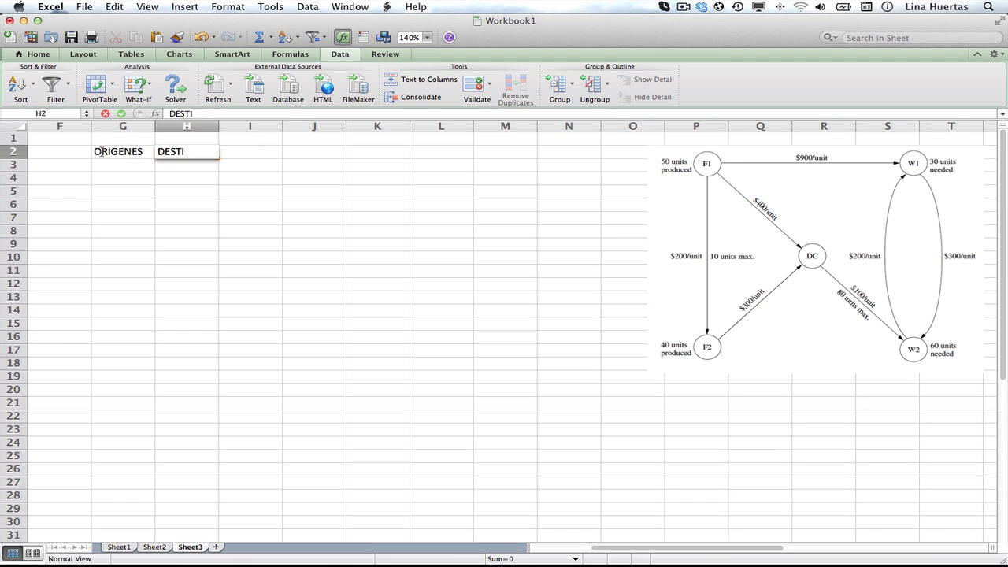
{"action": "type", "text": "NOS"}
{"action": "key", "text": "Tab"}
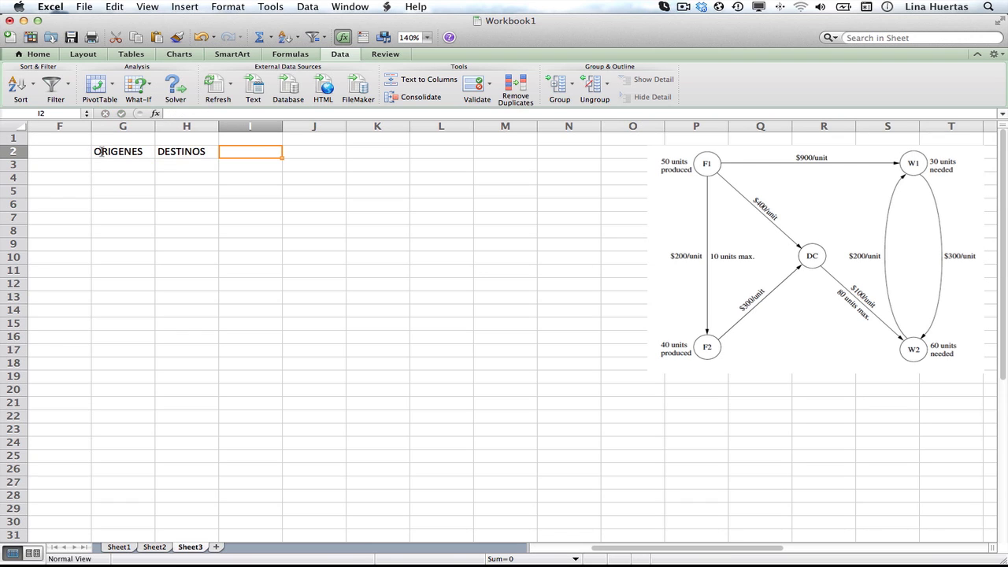
{"action": "type", "text": "FL"}
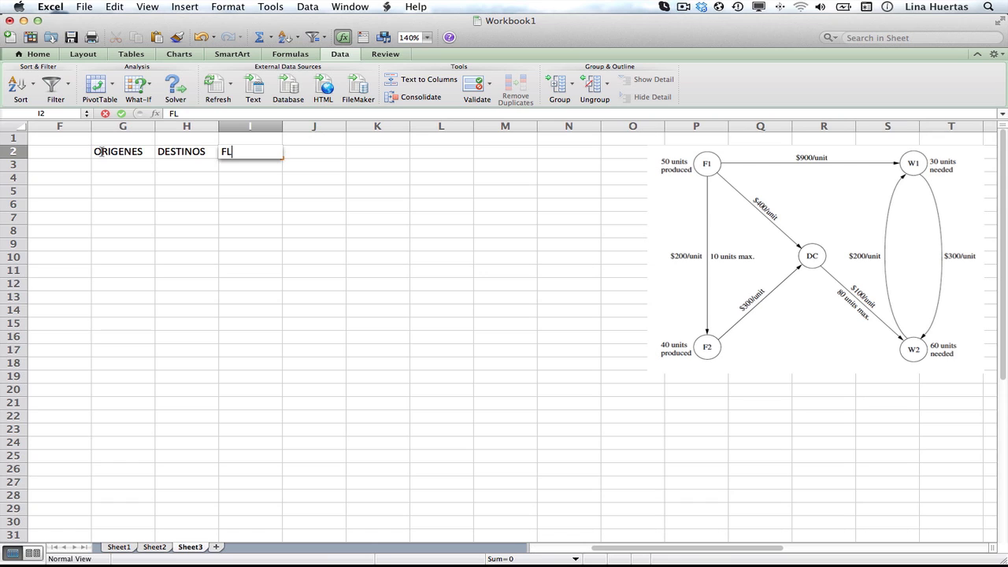
{"action": "type", "text": "UJO"}
{"action": "key", "text": "Tab"}
Step: Add the headers CAPACIDAD in K2 and COSTOS UNITARIOS in L2, and widen column L to fit its header
{"action": "key", "text": "Tab"}
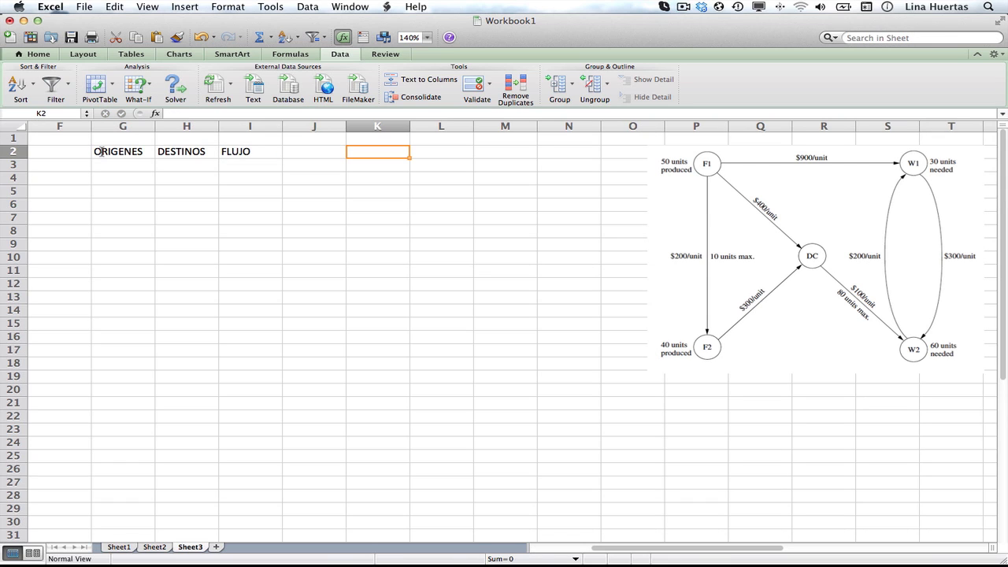
{"action": "type", "text": "CAP"}
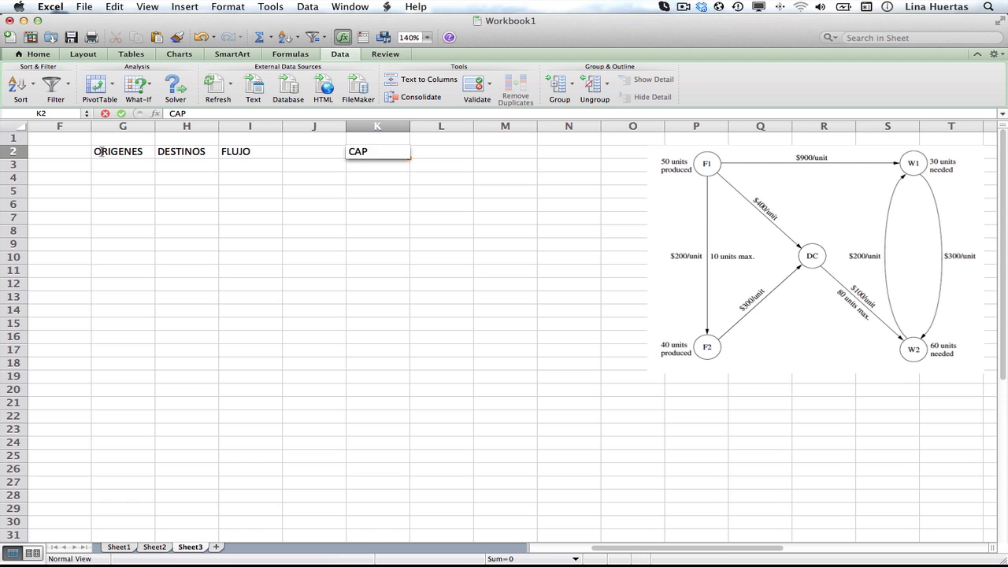
{"action": "type", "text": "ACIDAD"}
{"action": "key", "text": "Tab"}
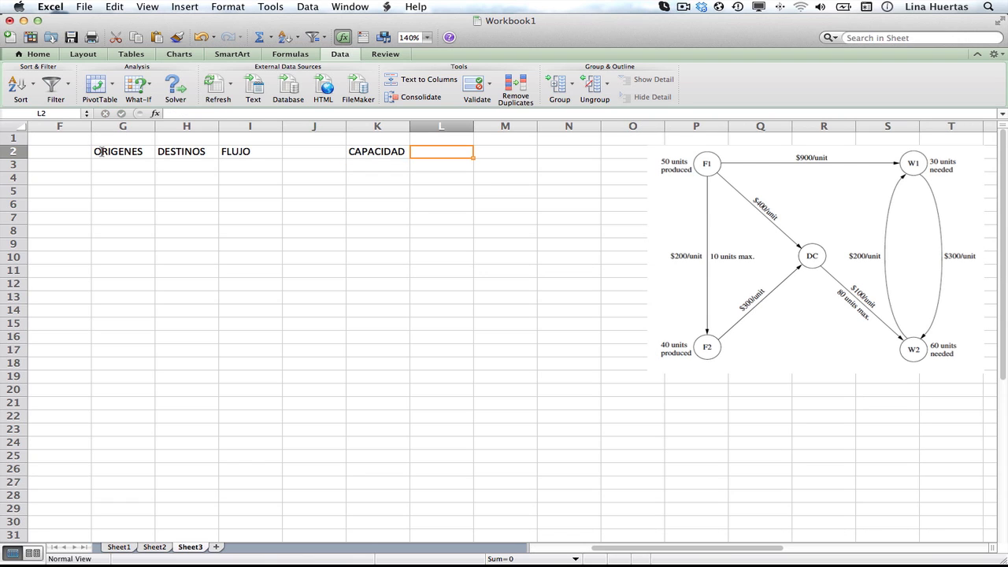
{"action": "type", "text": "COSTOS UNITARIO"}
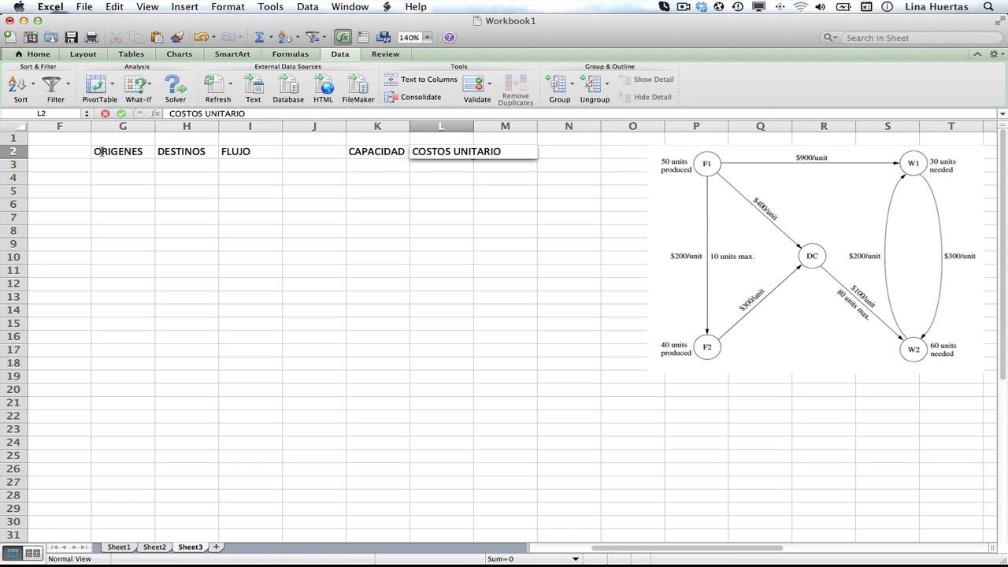
{"action": "type", "text": "S"}
{"action": "left_click", "coordinate": [476, 127]}
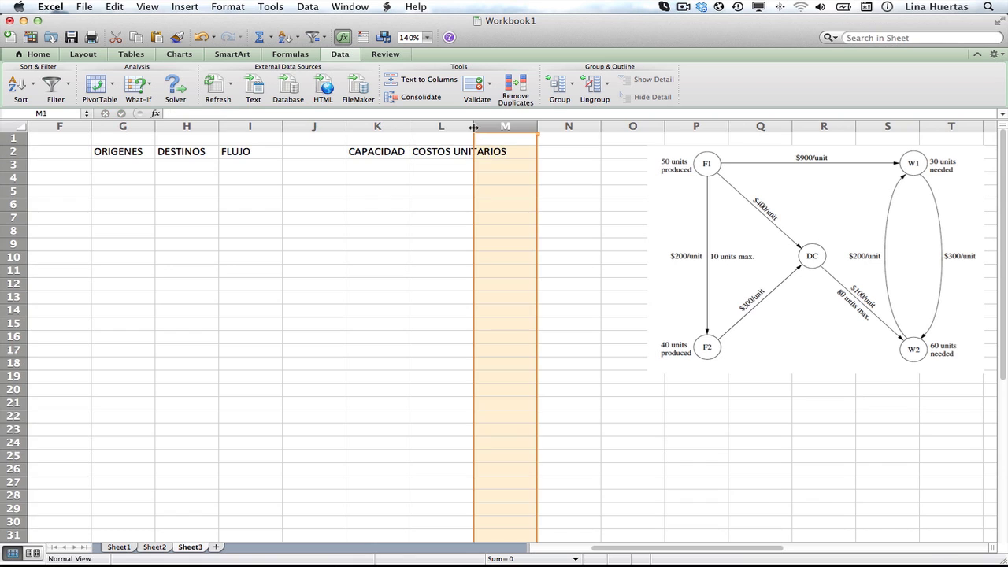
{"action": "left_click_drag", "start_coordinate": [474, 127], "coordinate": [512, 127]}
Step: Set the sheet zoom to 120% and move the network diagram over to columns Q to V
{"action": "left_click", "coordinate": [764, 214]}
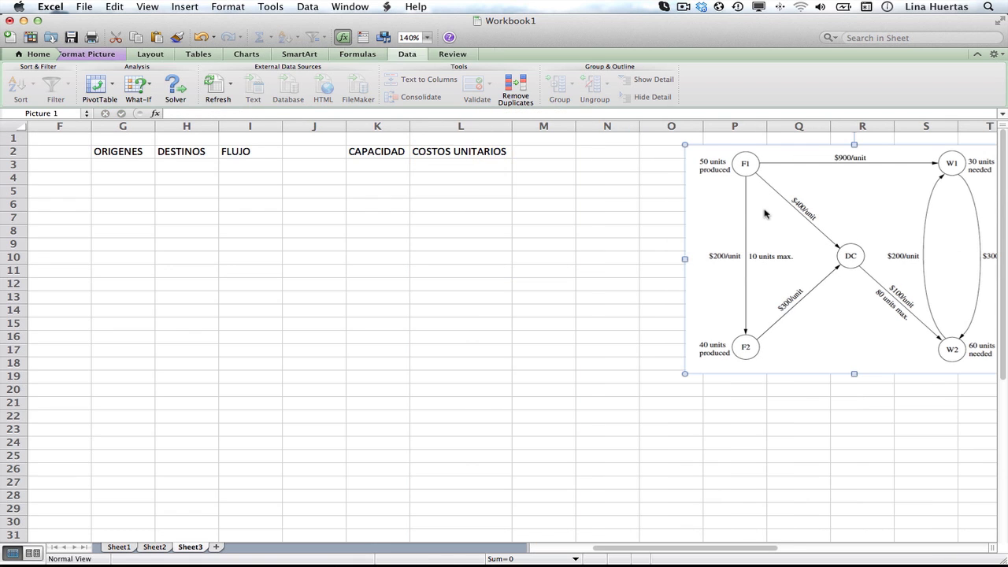
{"action": "left_click_drag", "start_coordinate": [764, 214], "coordinate": [745, 208]}
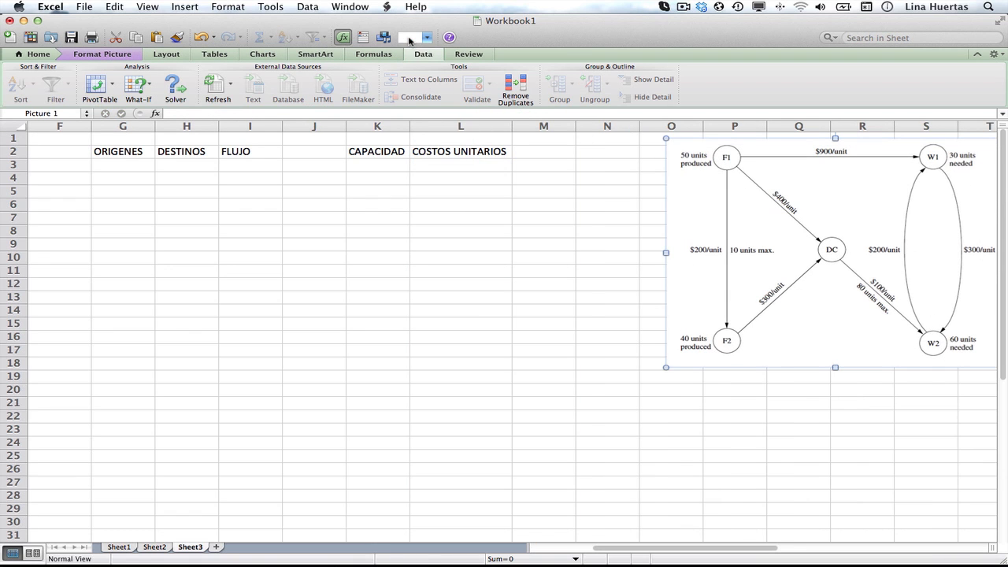
{"action": "type", "text": "120"}
{"action": "key", "text": "Return"}
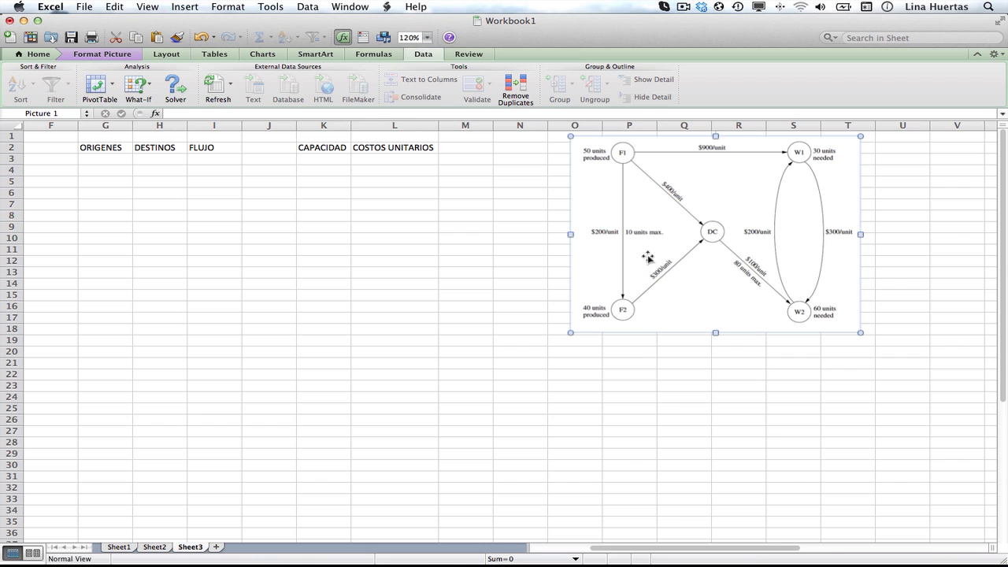
{"action": "left_click_drag", "start_coordinate": [647, 259], "coordinate": [765, 253]}
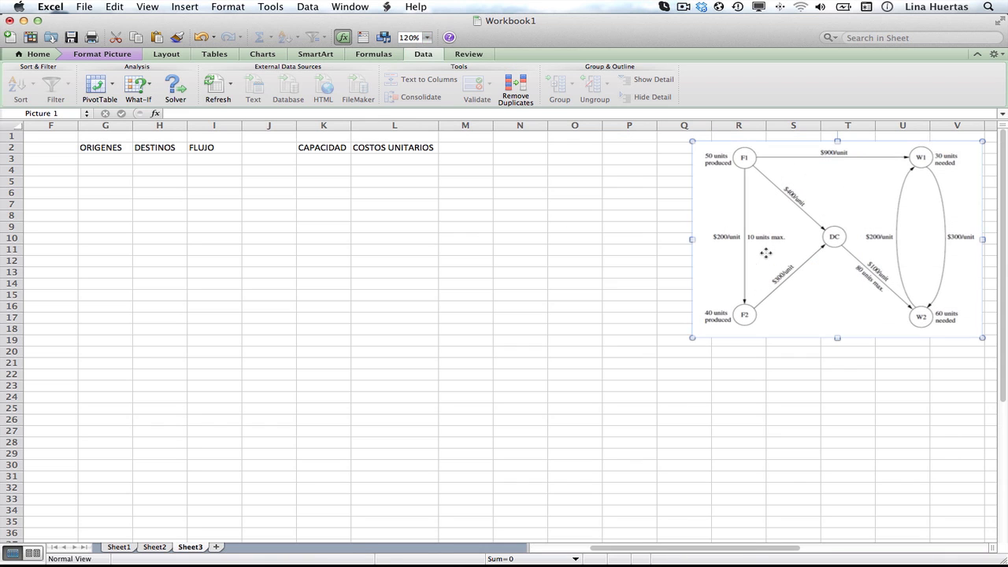
Step: Enter the header NODOS in cell N2
{"action": "left_click", "coordinate": [519, 152]}
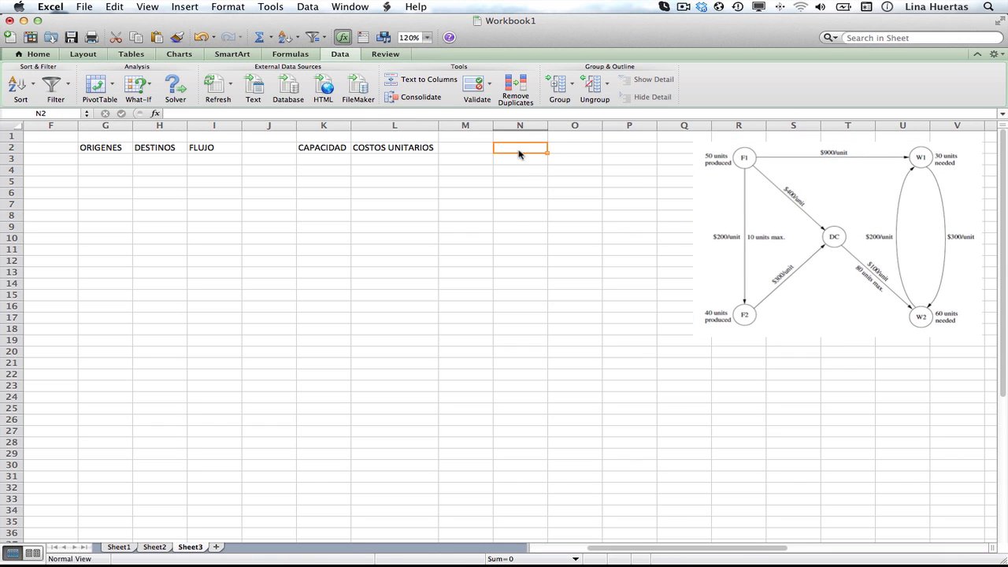
{"action": "type", "text": "NODOS"}
{"action": "key", "text": "Tab"}
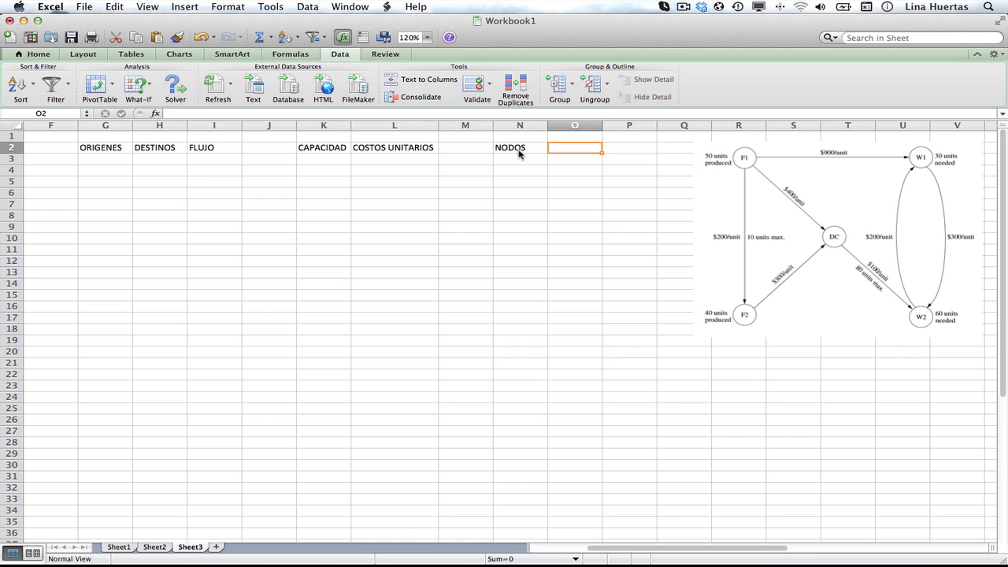
Step: Move the network diagram down to start around row 18, and enter the header FLUJO NETO in O2
{"action": "left_click_drag", "start_coordinate": [858, 220], "coordinate": [846, 409]}
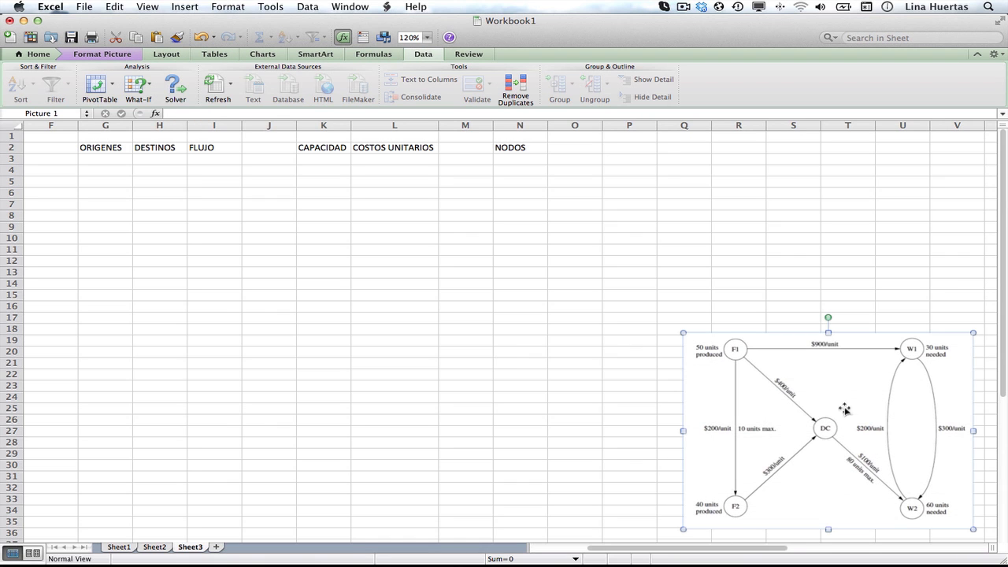
{"action": "left_click", "coordinate": [582, 147]}
{"action": "type", "text": "FLUJO"}
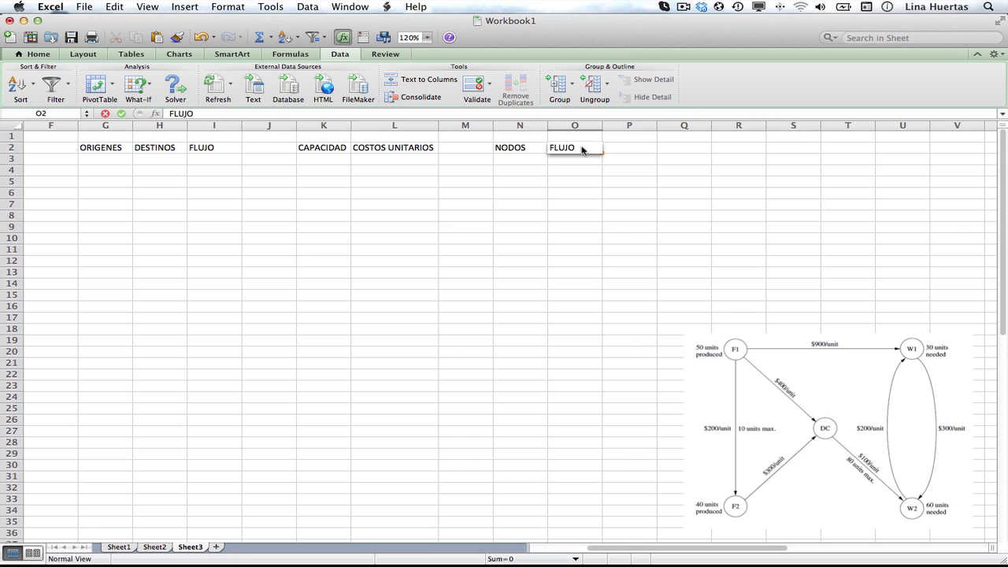
{"action": "type", "text": " NETO"}
{"action": "key", "text": "Tab"}
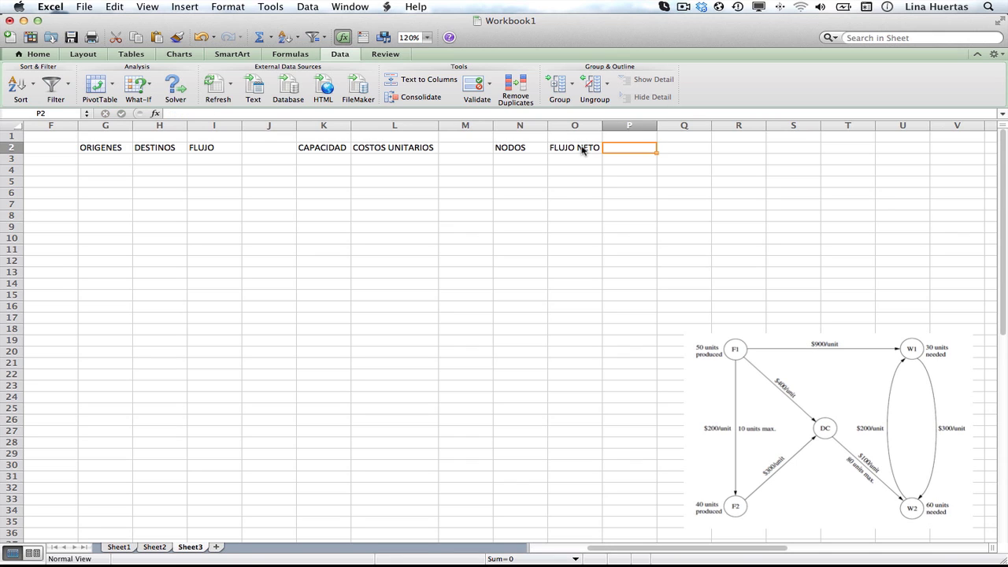
Step: Enter the header OFERTA/DEMANDA in Q2 and autofit the width of column Q to it
{"action": "key", "text": "Tab"}
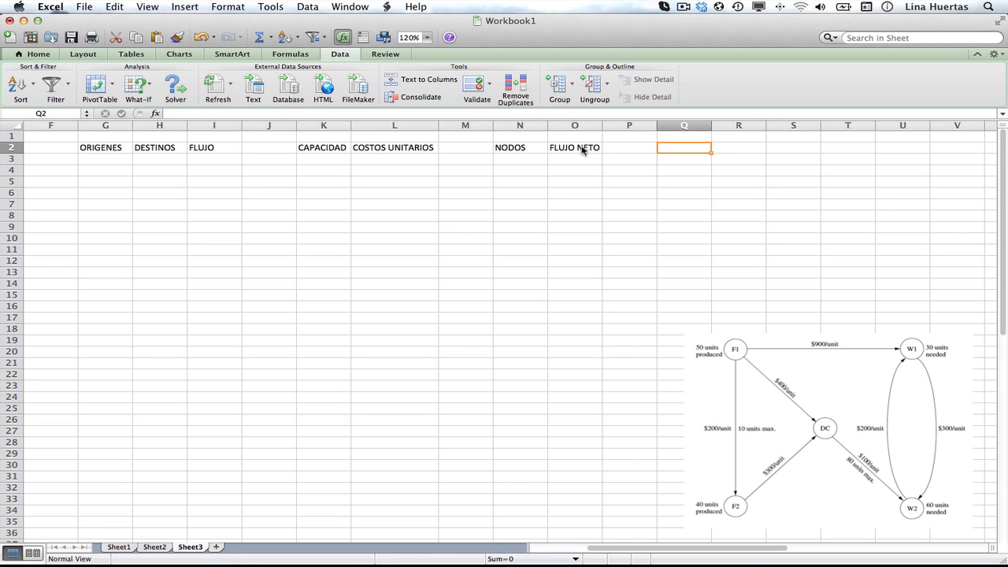
{"action": "type", "text": "OFERTA/DEMANDA"}
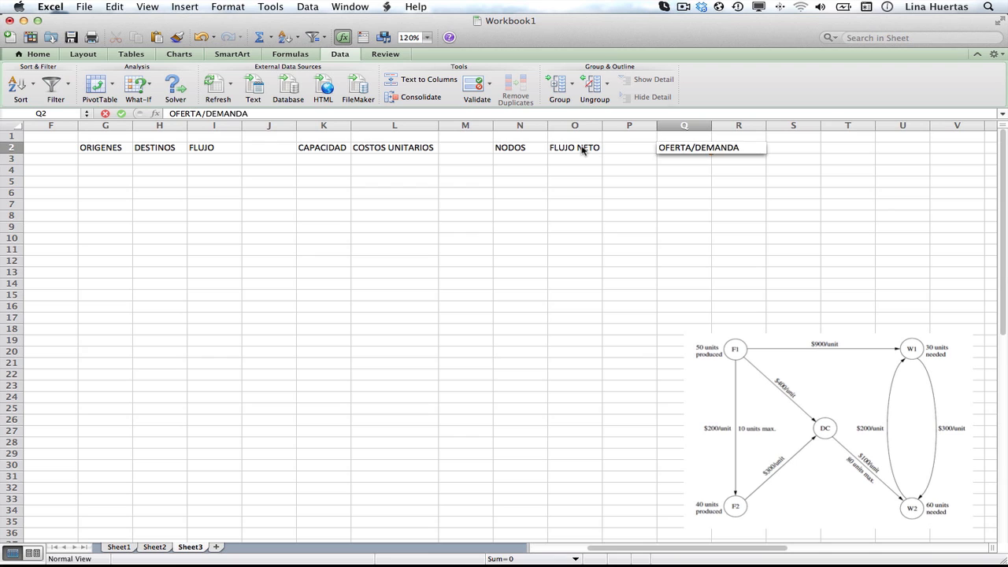
{"action": "key", "text": "Return"}
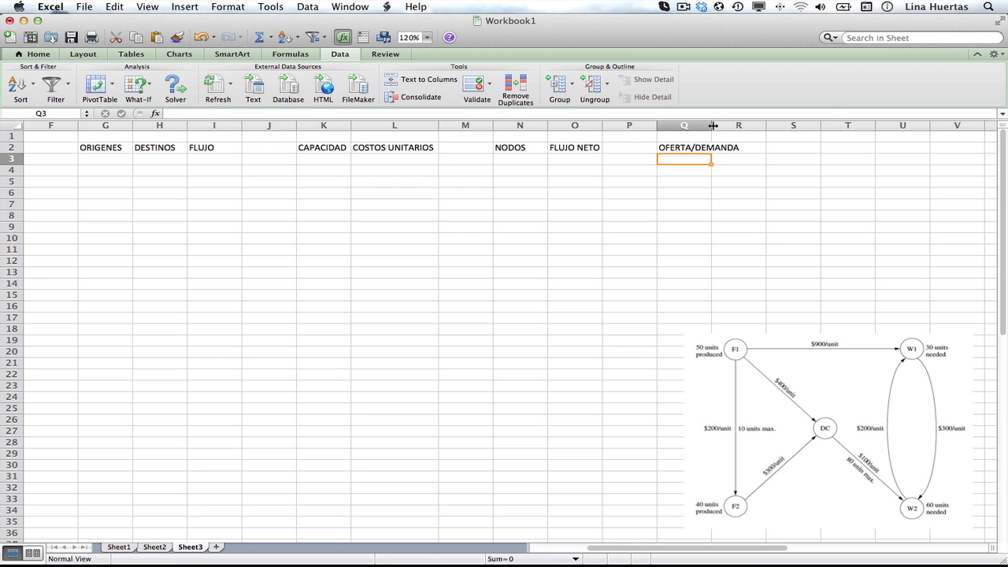
{"action": "double_click", "coordinate": [711, 127]}
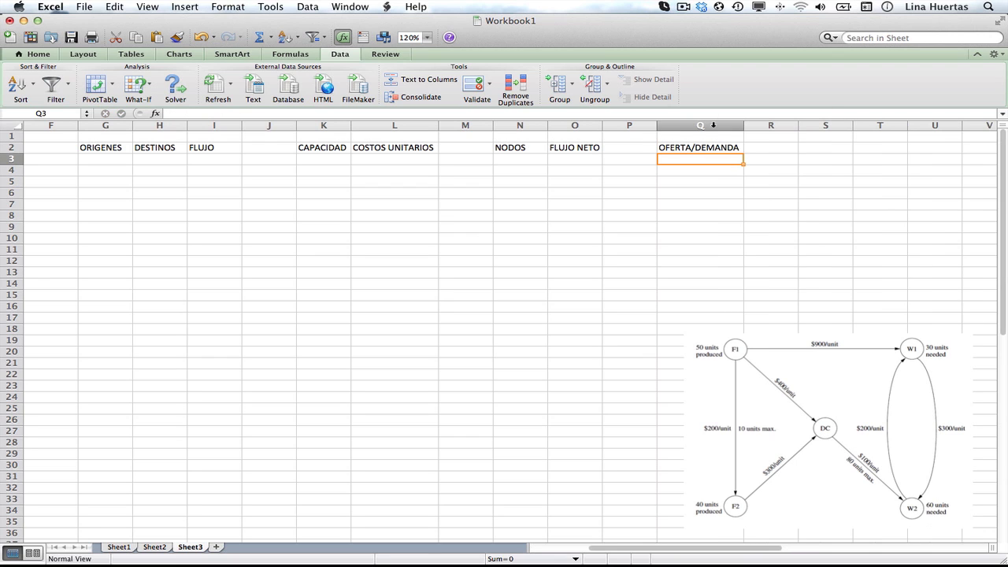
Step: Label the rows C1 through C7 in cells F3 to F9, beside the ORIGENES column
{"action": "left_click", "coordinate": [109, 155]}
{"action": "left_click", "coordinate": [48, 160]}
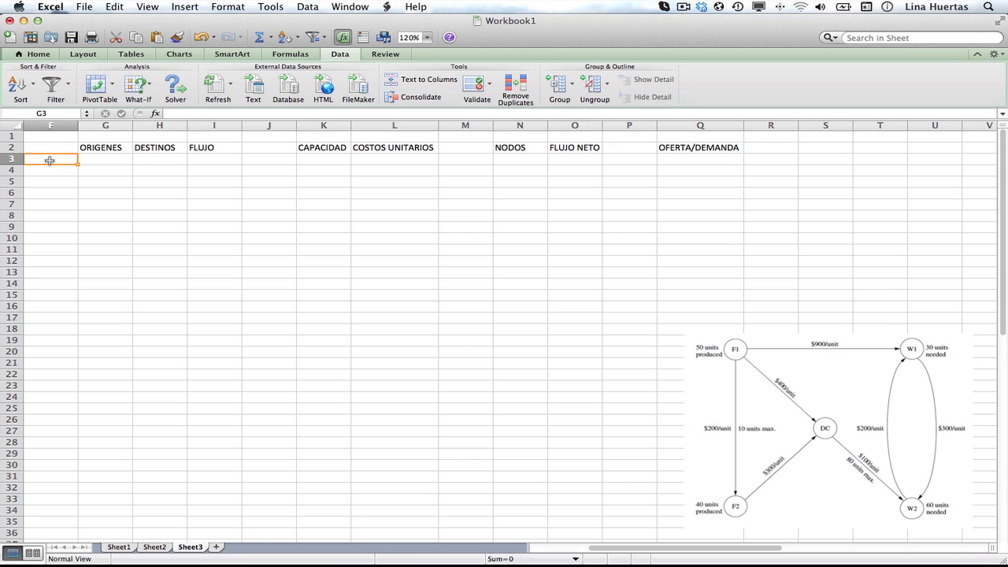
{"action": "type", "text": "C1"}
{"action": "key", "text": "Return"}
{"action": "type", "text": "C2"}
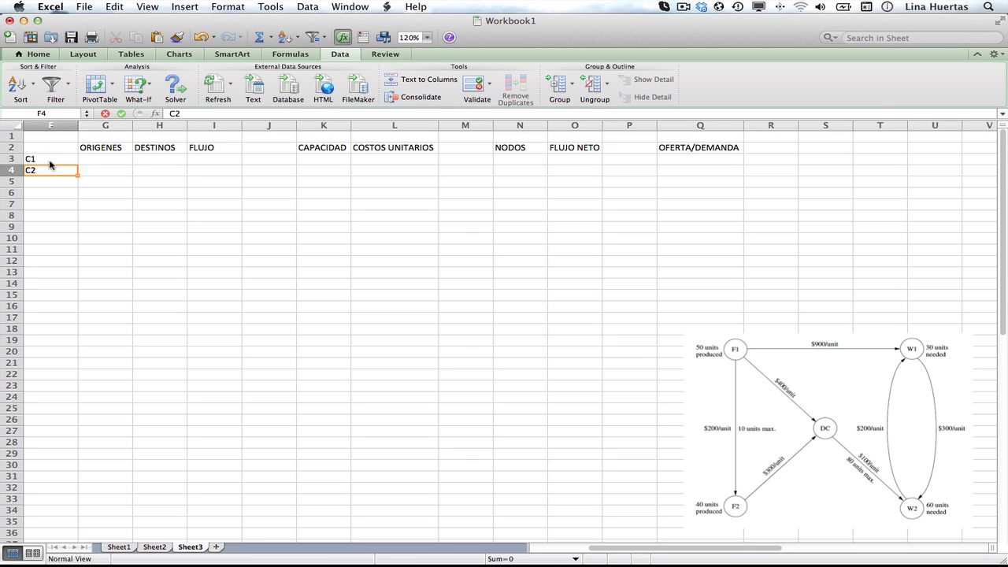
{"action": "key", "text": "Return"}
{"action": "type", "text": "C3"}
{"action": "key", "text": "Return"}
{"action": "type", "text": "C4"}
{"action": "key", "text": "Return"}
{"action": "type", "text": "C5"}
{"action": "key", "text": "Return"}
{"action": "type", "text": "C6"}
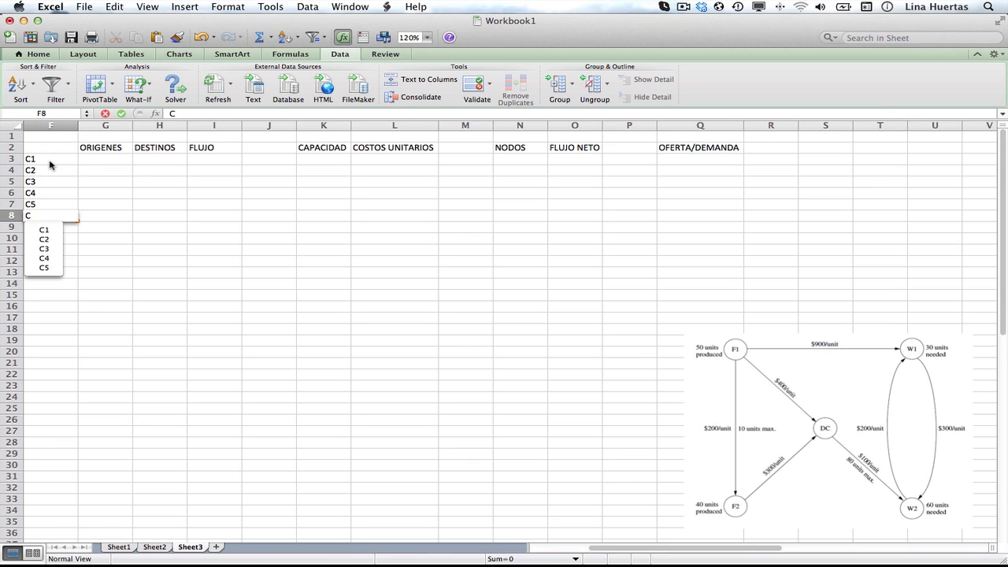
{"action": "key", "text": "Return"}
{"action": "type", "text": "C7"}
{"action": "key", "text": "Return"}
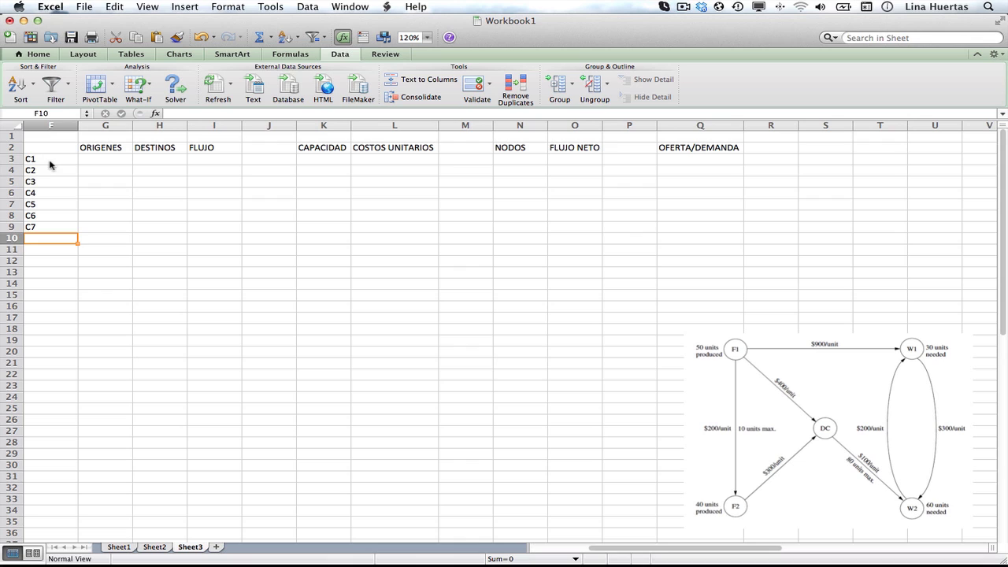
Step: Fill rows C1 to C3 with origin F1 and the destinations F2, DC and W1 respectively
{"action": "left_click", "coordinate": [108, 159]}
{"action": "type", "text": "F1"}
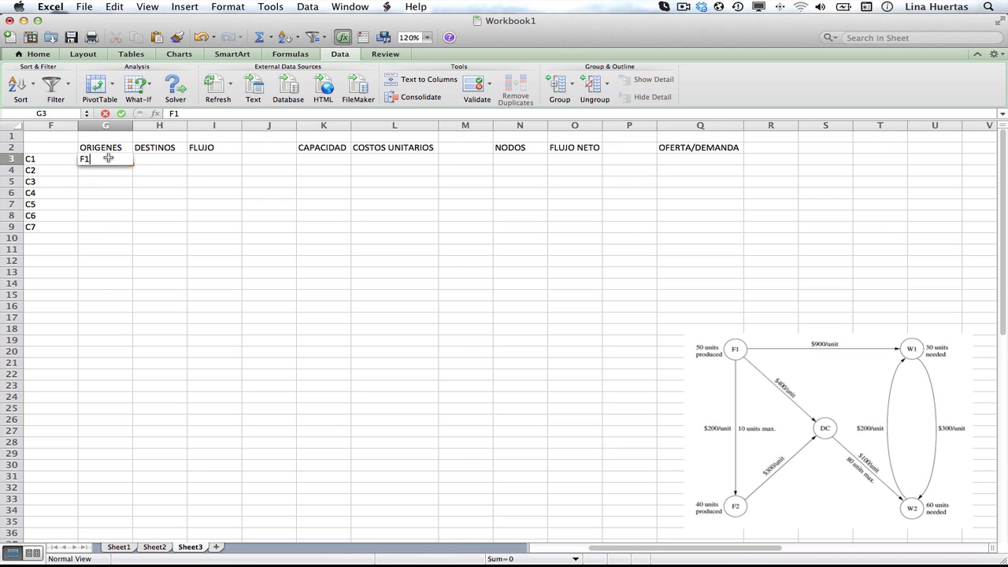
{"action": "key", "text": "Tab"}
{"action": "type", "text": "F2"}
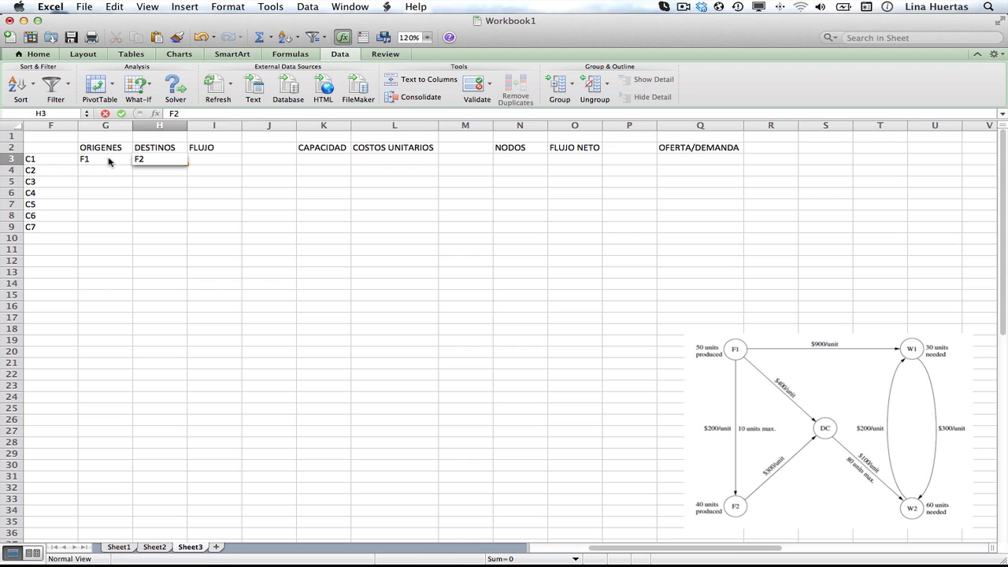
{"action": "key", "text": "Return"}
{"action": "type", "text": "F1"}
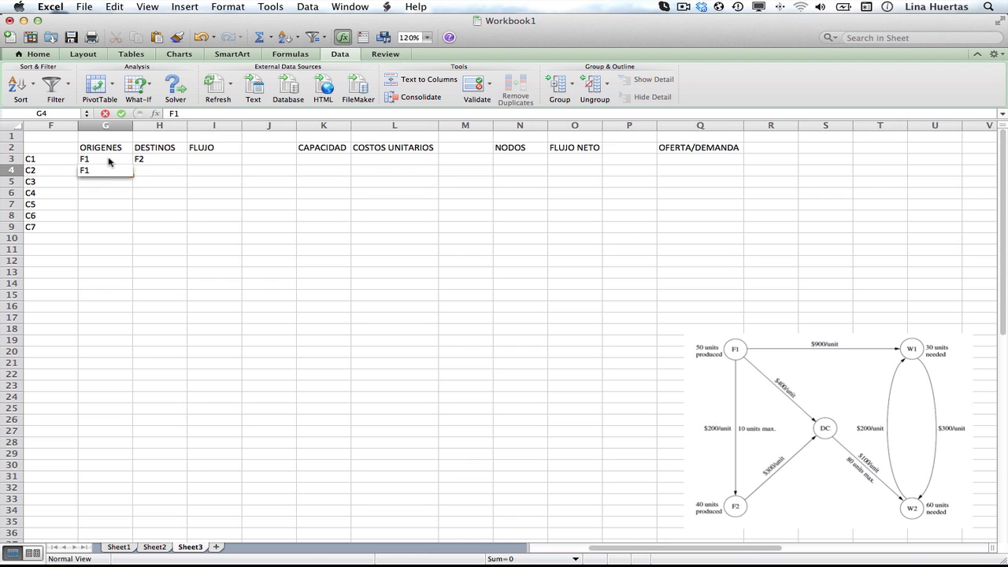
{"action": "key", "text": "Tab"}
{"action": "type", "text": "DC"}
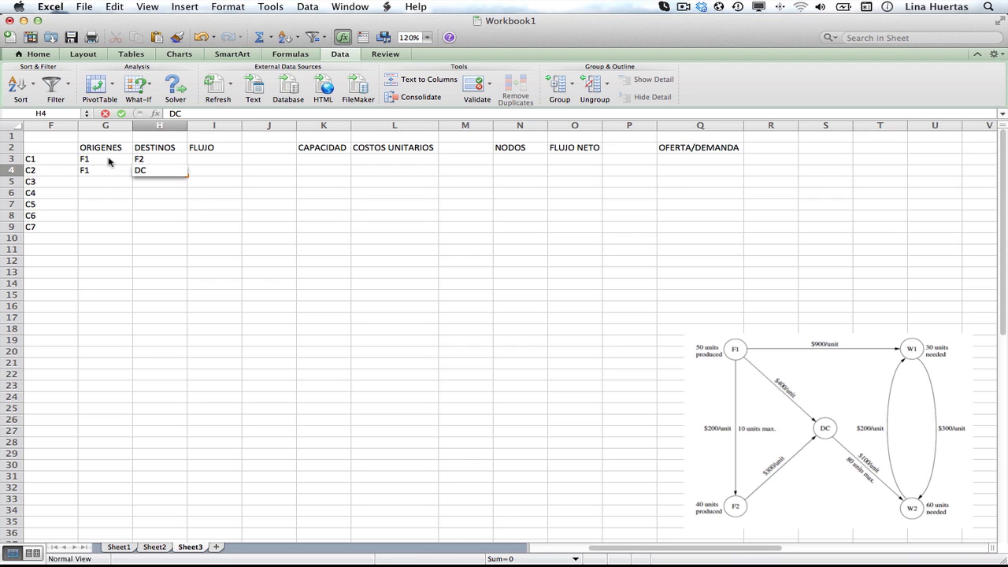
{"action": "key", "text": "Return"}
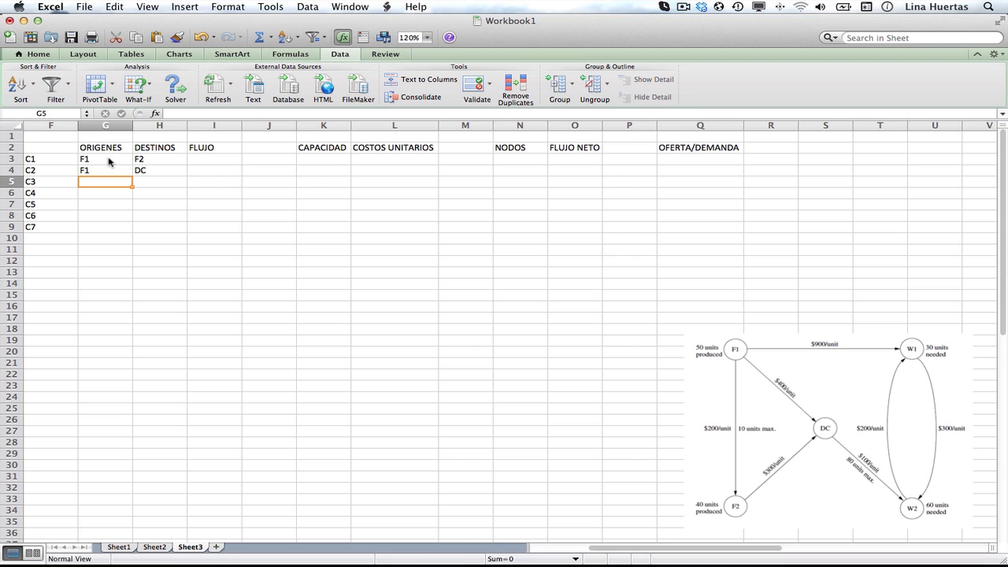
{"action": "type", "text": "F1"}
{"action": "key", "text": "Tab"}
{"action": "type", "text": "W"}
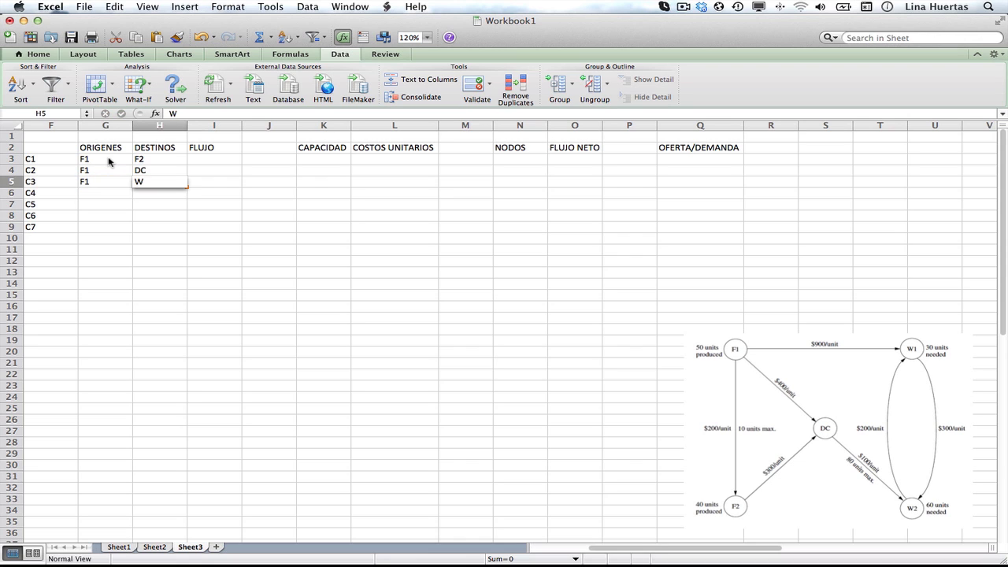
{"action": "type", "text": "1"}
{"action": "key", "text": "Return"}
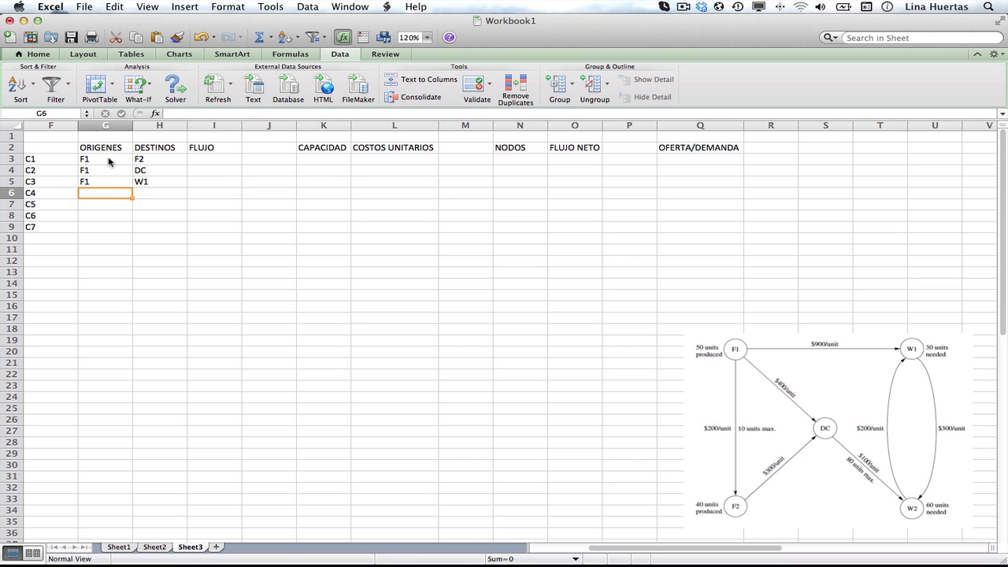
Step: Fill row C4 with origin F2 and destination DC, and row C5 with origin DC and destination W2
{"action": "type", "text": "F2"}
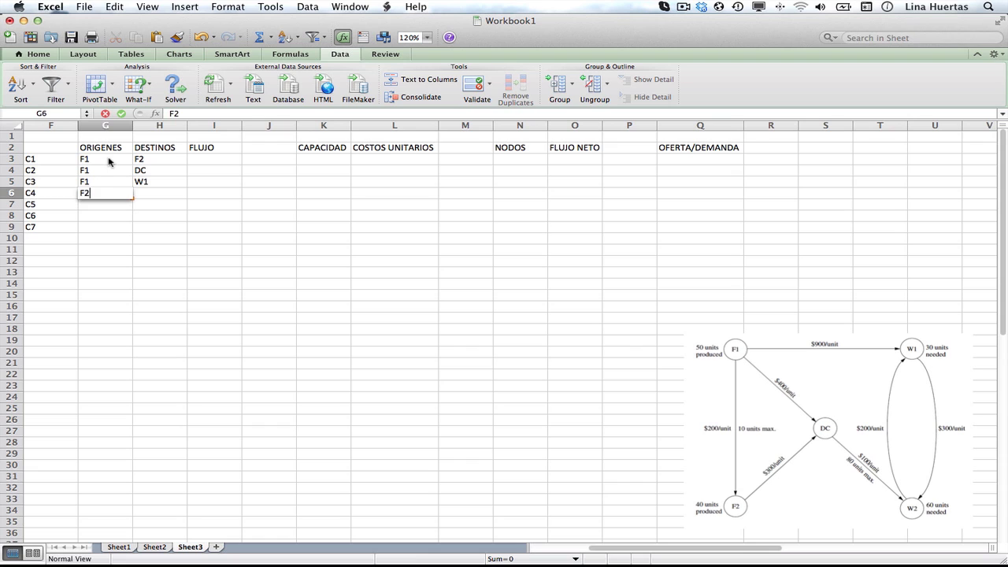
{"action": "key", "text": "Tab"}
{"action": "type", "text": "DC"}
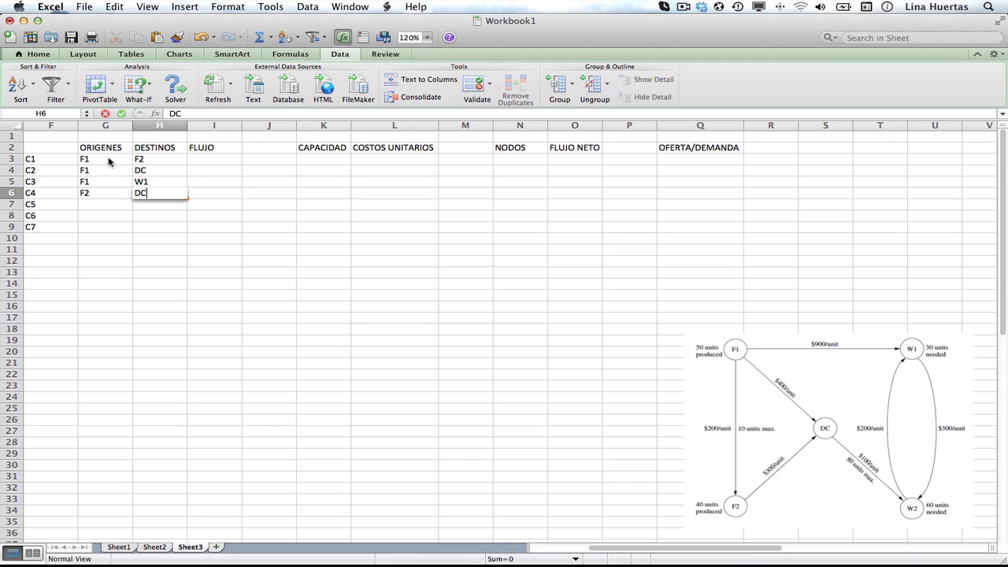
{"action": "key", "text": "Return"}
{"action": "type", "text": "DC"}
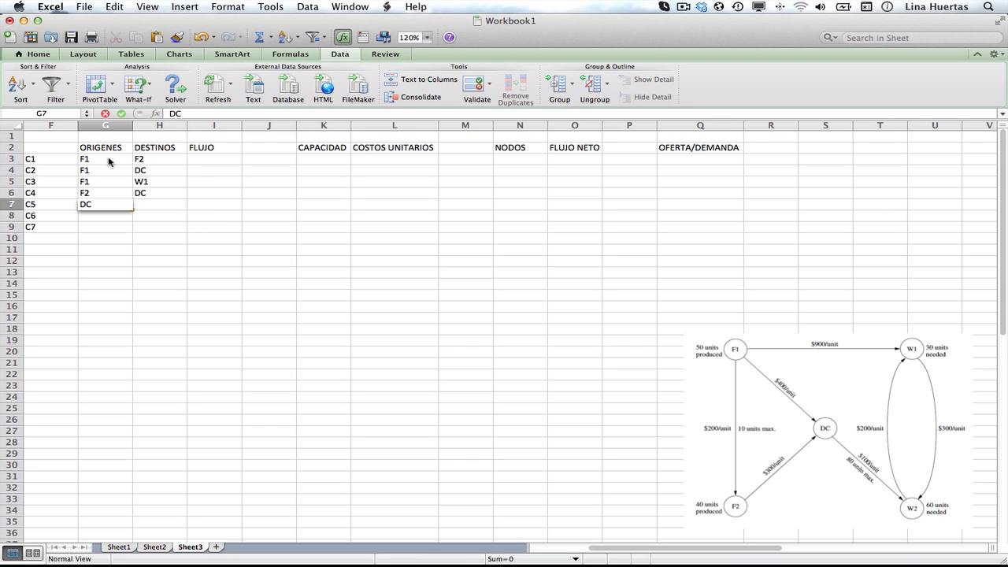
{"action": "key", "text": "Tab"}
{"action": "type", "text": "W2"}
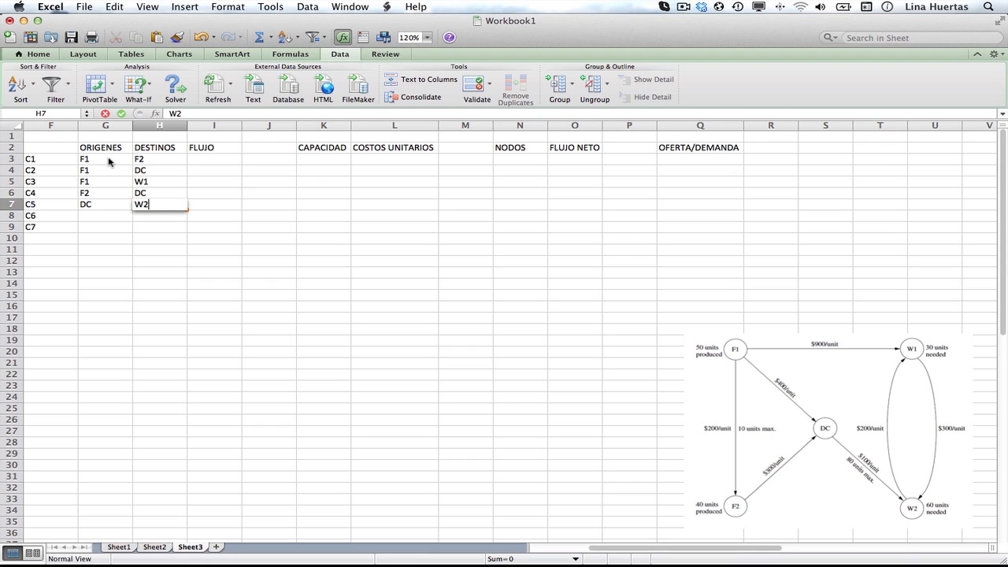
{"action": "key", "text": "Return"}
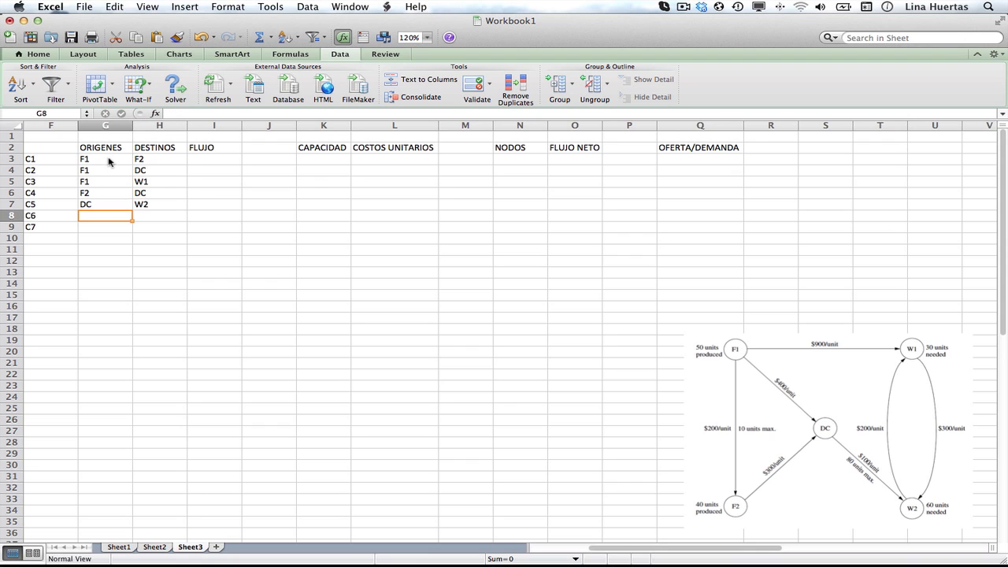
Step: Fill row C6 with origin W1 and destination W2, and row C7 with origin W2 and destination W1
{"action": "type", "text": "W1"}
{"action": "key", "text": "Tab"}
{"action": "type", "text": "W2"}
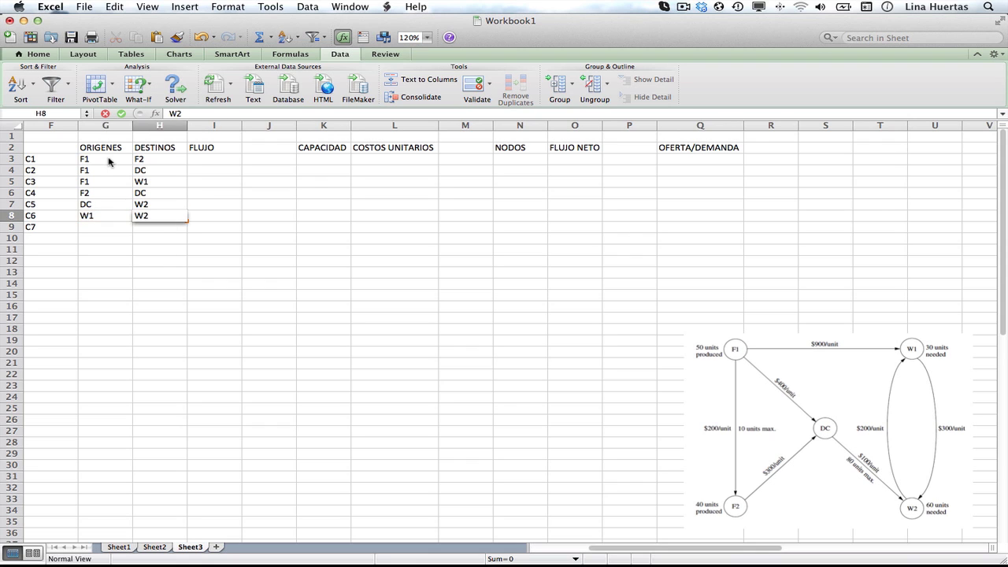
{"action": "key", "text": "Return"}
{"action": "type", "text": "W2"}
{"action": "key", "text": "Tab"}
{"action": "type", "text": "W1"}
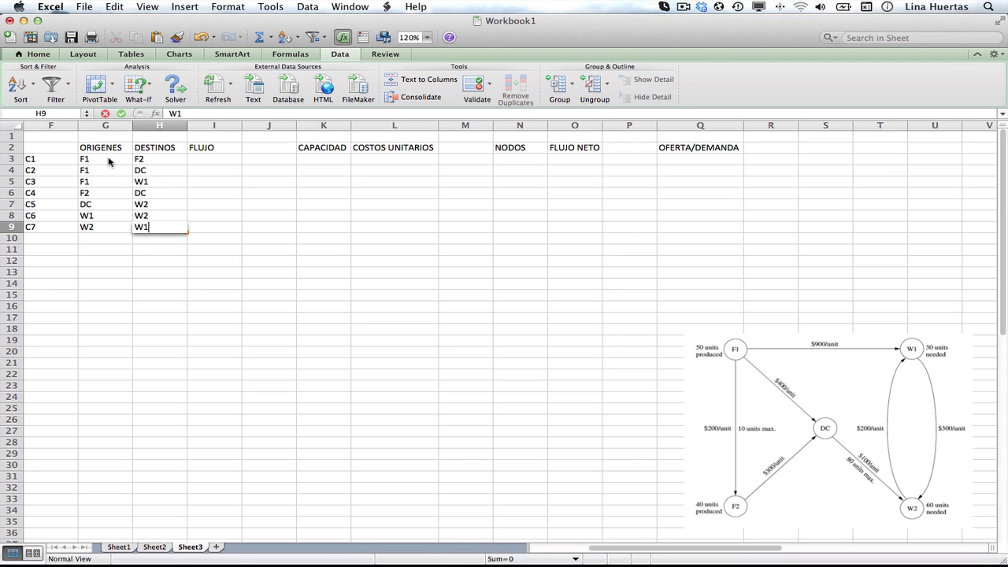
{"action": "key", "text": "Return"}
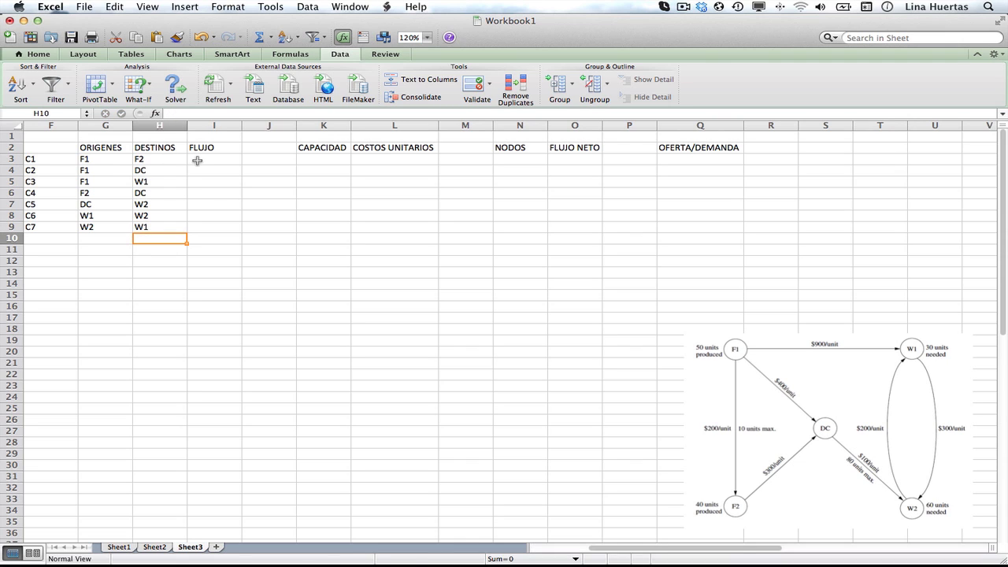
Step: Enter the sign ≤ in J3 and the capacity 10 in K3 for arc C1
{"action": "left_click_drag", "start_coordinate": [197, 160], "coordinate": [199, 228]}
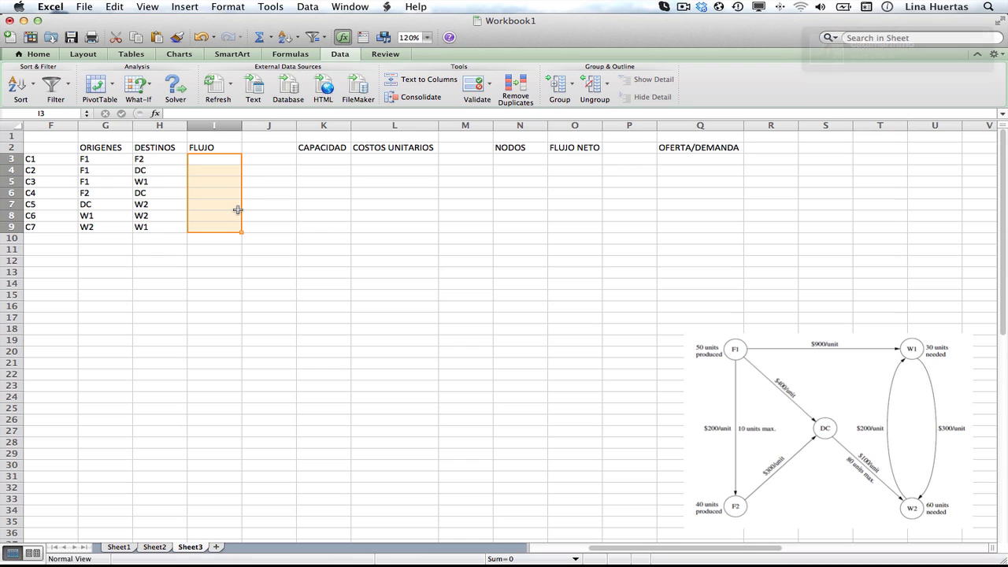
{"action": "left_click", "coordinate": [266, 159]}
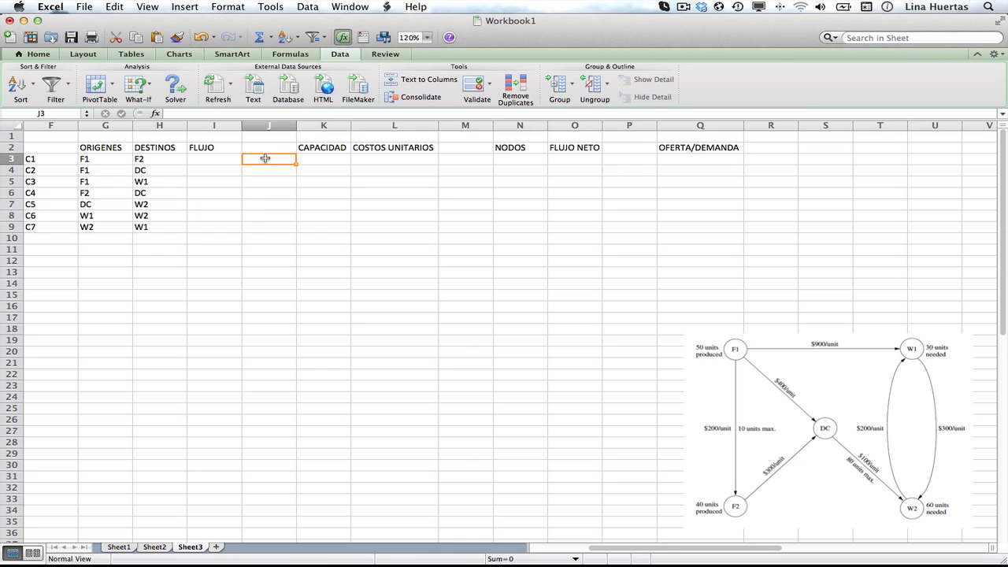
{"action": "type", "text": "≤"}
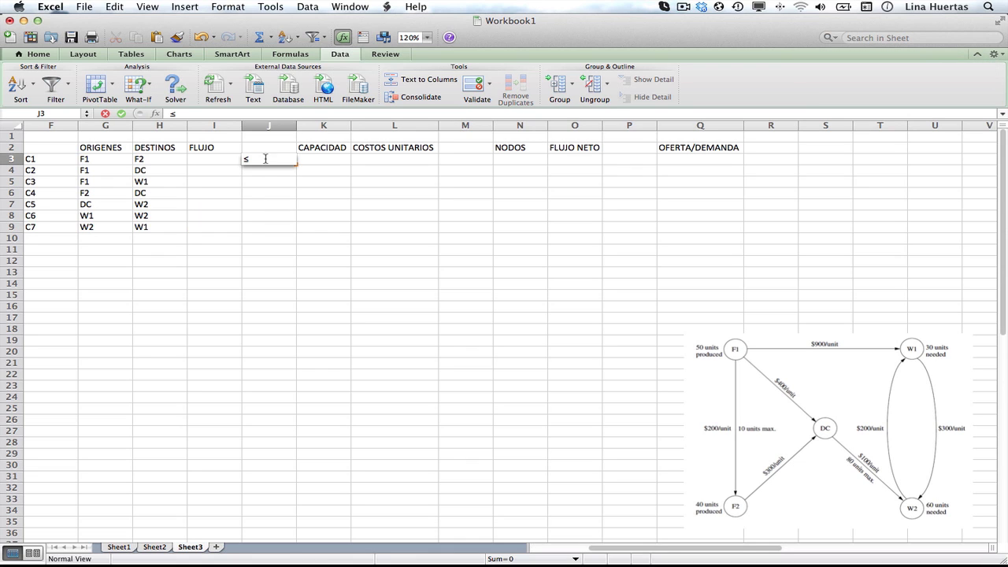
{"action": "key", "text": "Tab"}
{"action": "type", "text": "10"}
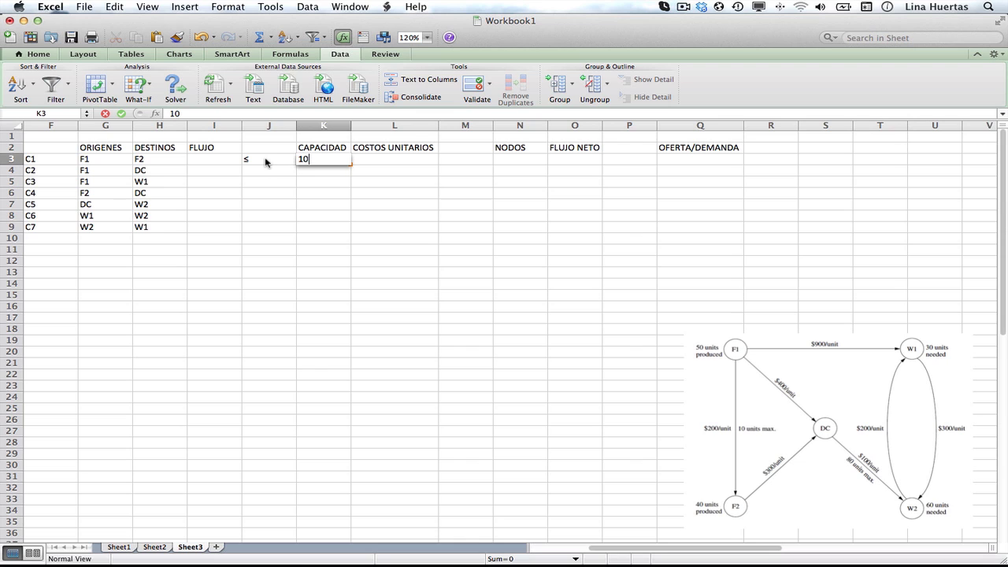
{"action": "key", "text": "Return"}
Step: Enter the sign ≤ in J7 and the capacity 80 in K7 for arc C5
{"action": "key", "text": "Left"}
{"action": "key", "text": "Left"}
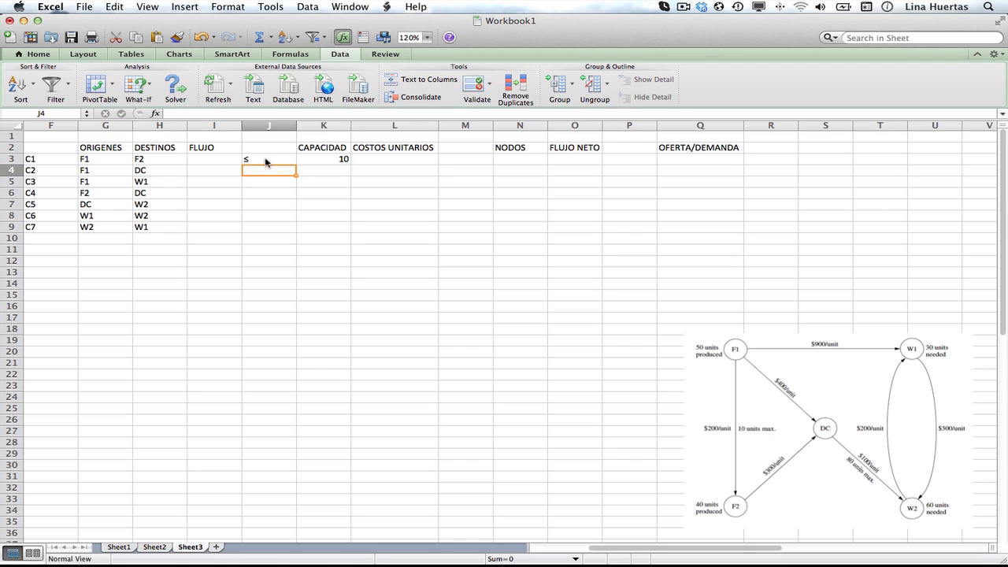
{"action": "key", "text": "Right"}
{"action": "key", "text": "Down"}
{"action": "key", "text": "Down"}
{"action": "key", "text": "Down"}
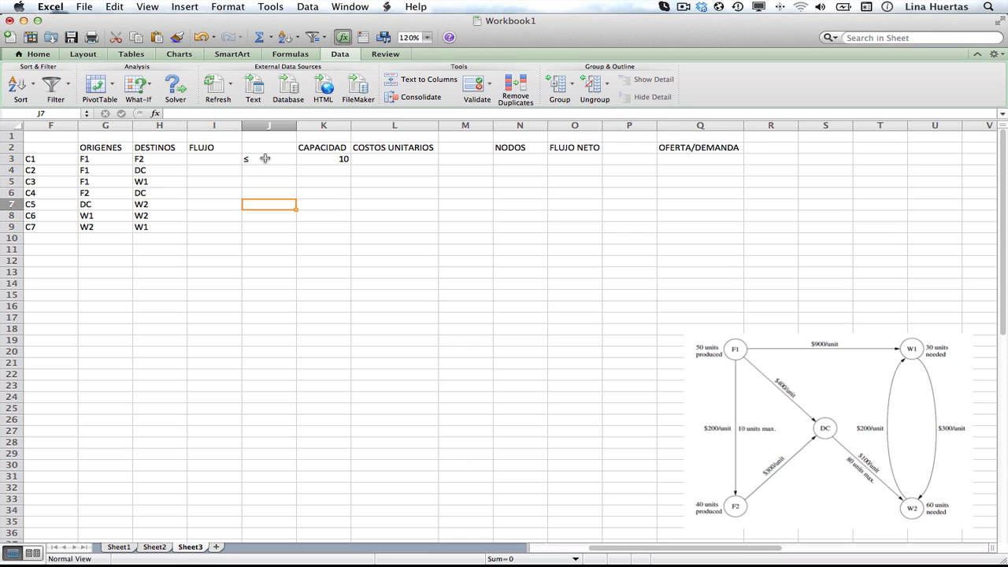
{"action": "type", "text": "≤80"}
{"action": "key", "text": "BackSpace"}
{"action": "key", "text": "BackSpace"}
{"action": "key", "text": "Right"}
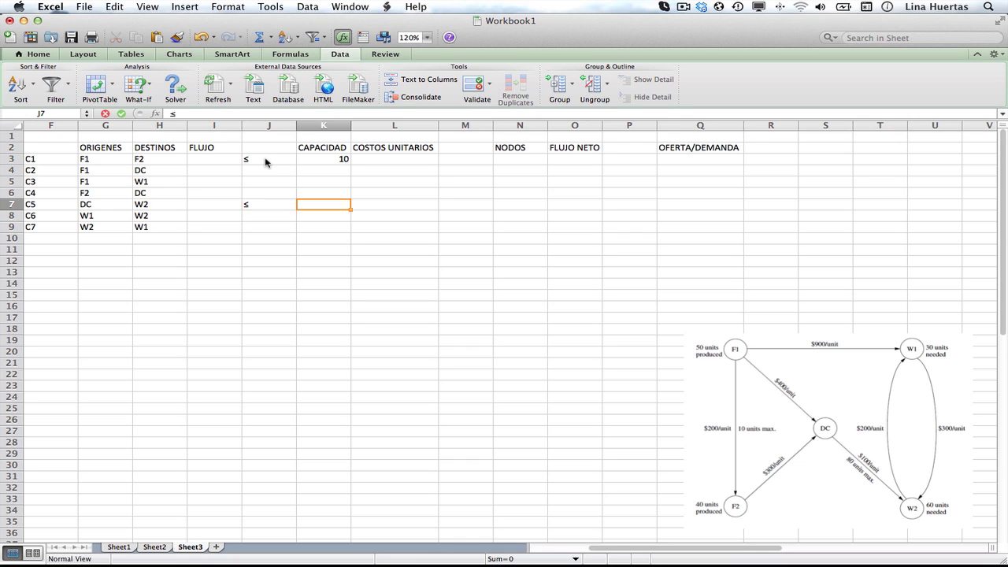
{"action": "type", "text": "80"}
{"action": "key", "text": "Right"}
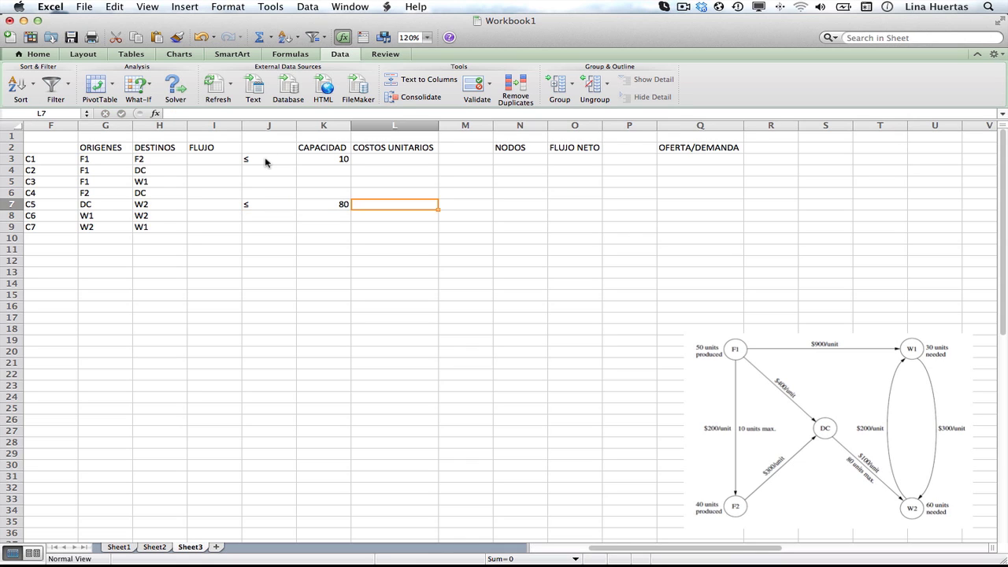
Step: Enter the unit costs 200, 400 and 900 for arcs C1 to C3 in cells L3 to L5
{"action": "key", "text": "Up"}
{"action": "key", "text": "Up"}
{"action": "key", "text": "Up"}
{"action": "key", "text": "Up"}
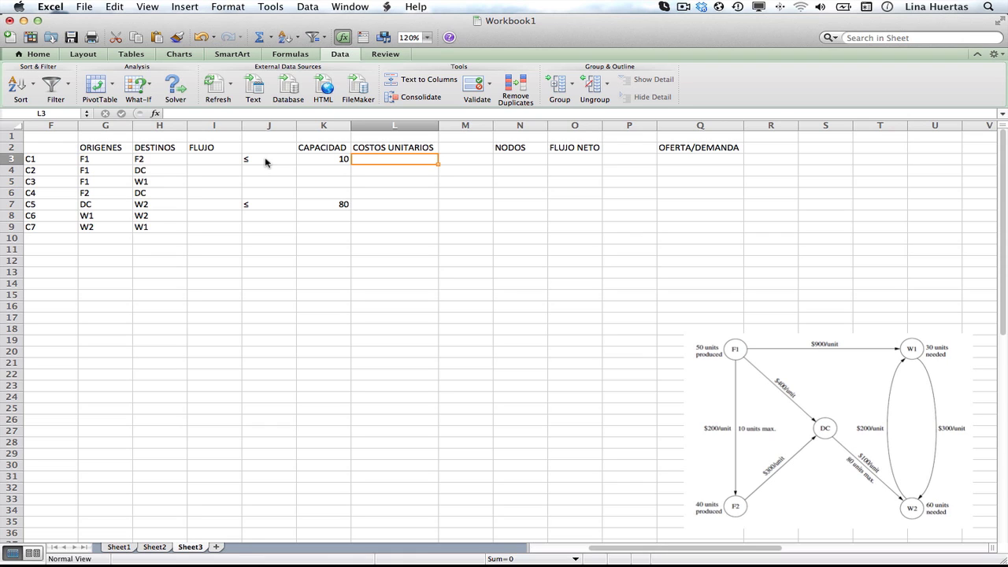
{"action": "type", "text": "200"}
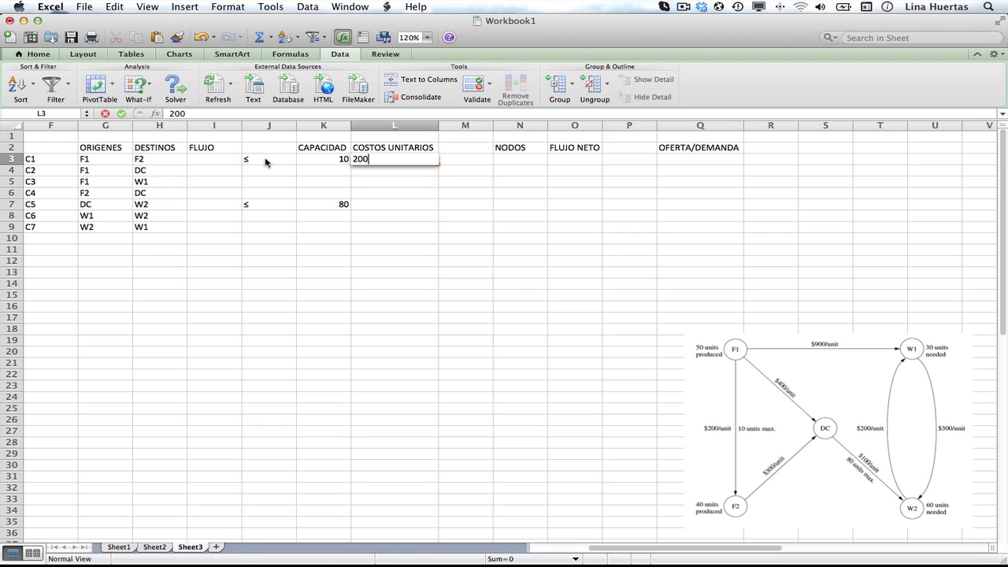
{"action": "key", "text": "Return"}
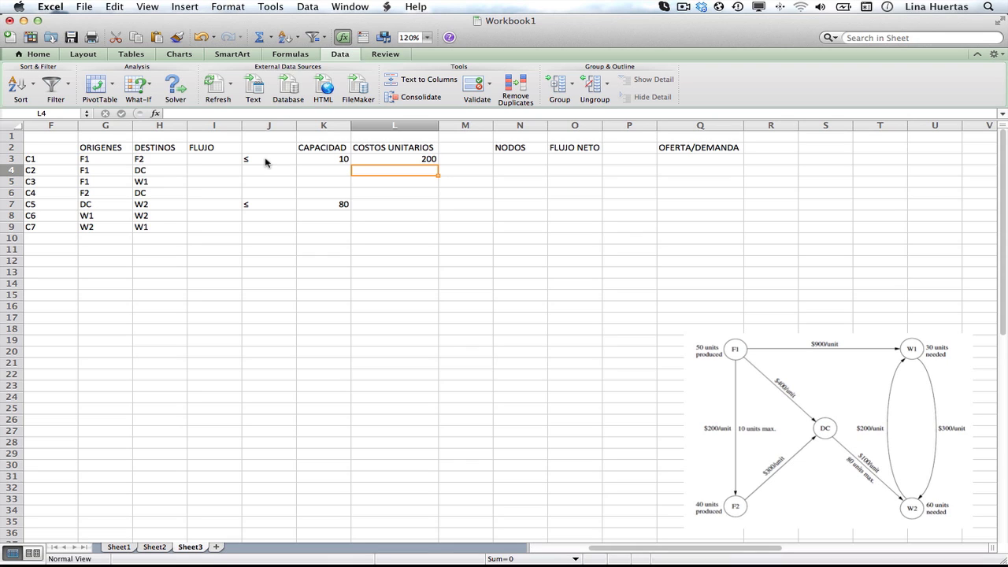
{"action": "type", "text": "400"}
{"action": "key", "text": "Return"}
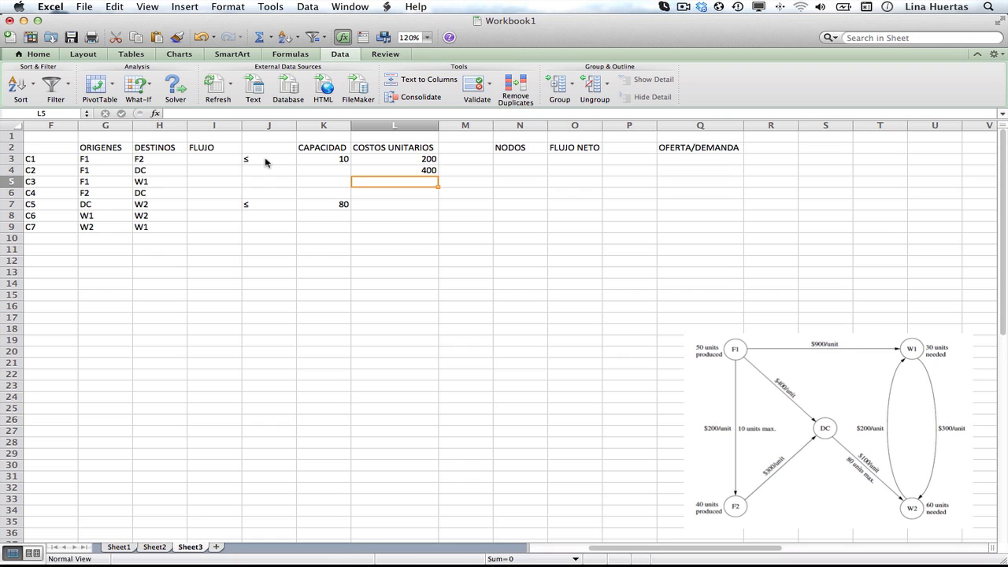
{"action": "type", "text": "900"}
{"action": "key", "text": "Return"}
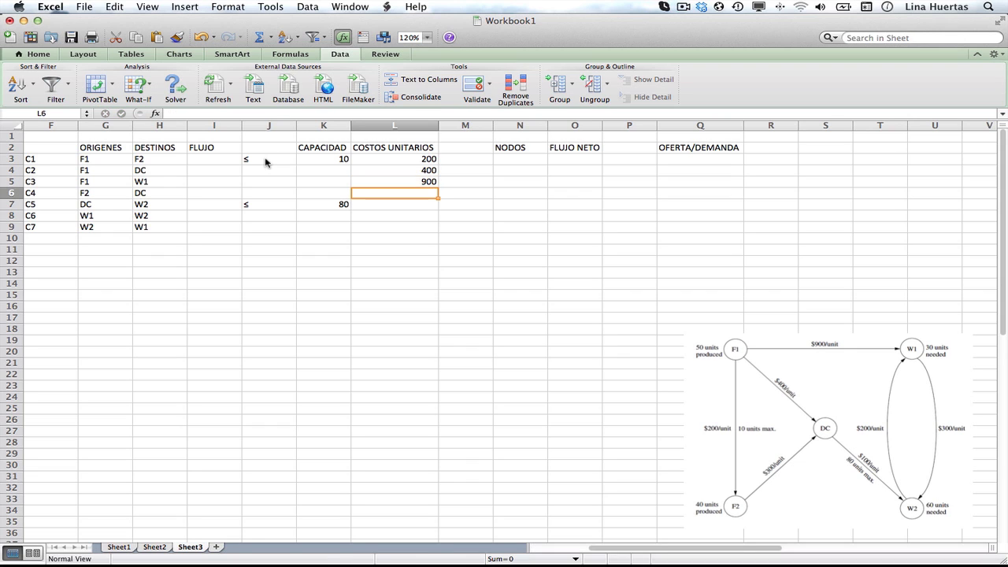
Step: Enter the unit costs 300, 100, 300 and 200 for arcs C4 to C7 in cells L6 to L9
{"action": "type", "text": "300"}
{"action": "key", "text": "Return"}
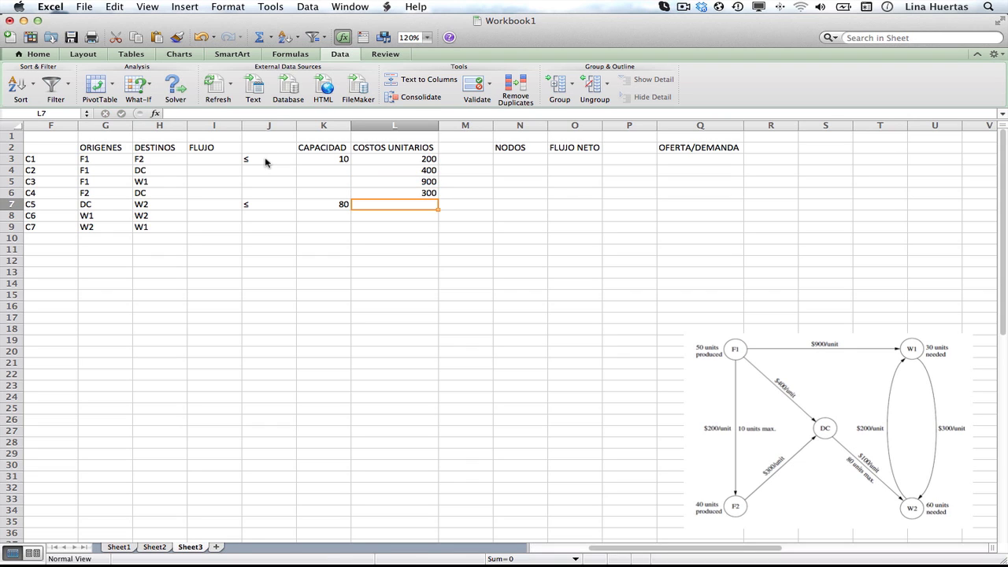
{"action": "type", "text": "100"}
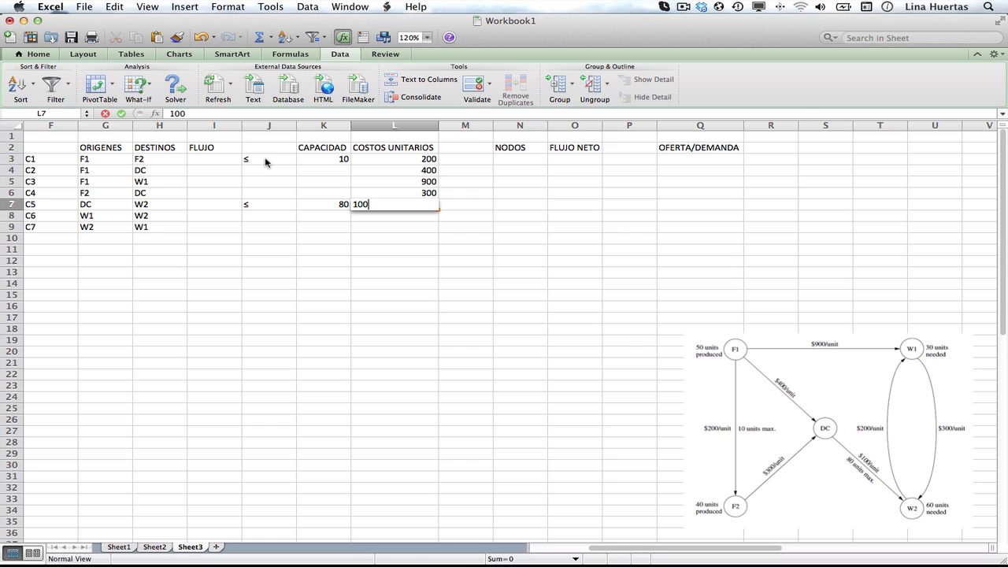
{"action": "key", "text": "Return"}
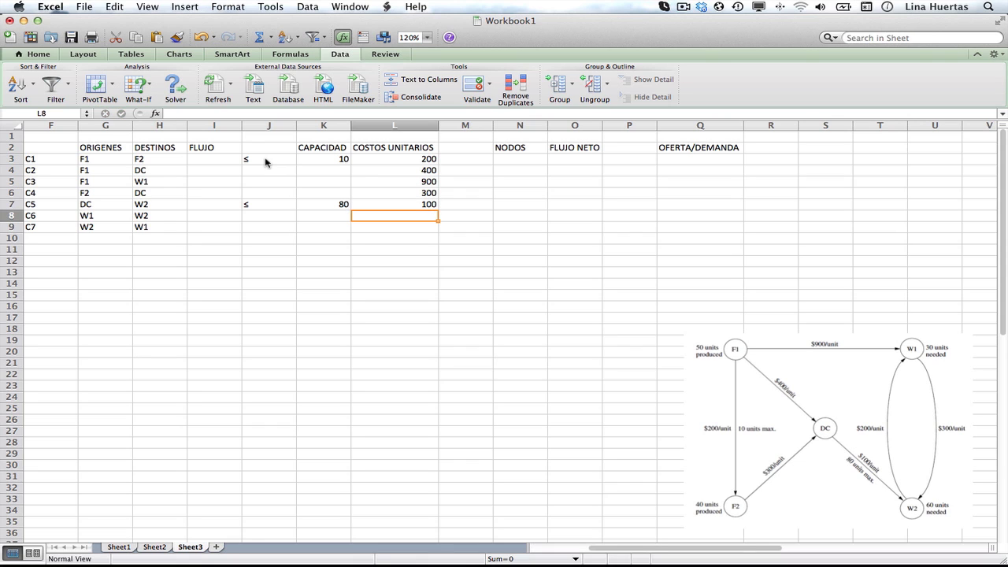
{"action": "type", "text": "300"}
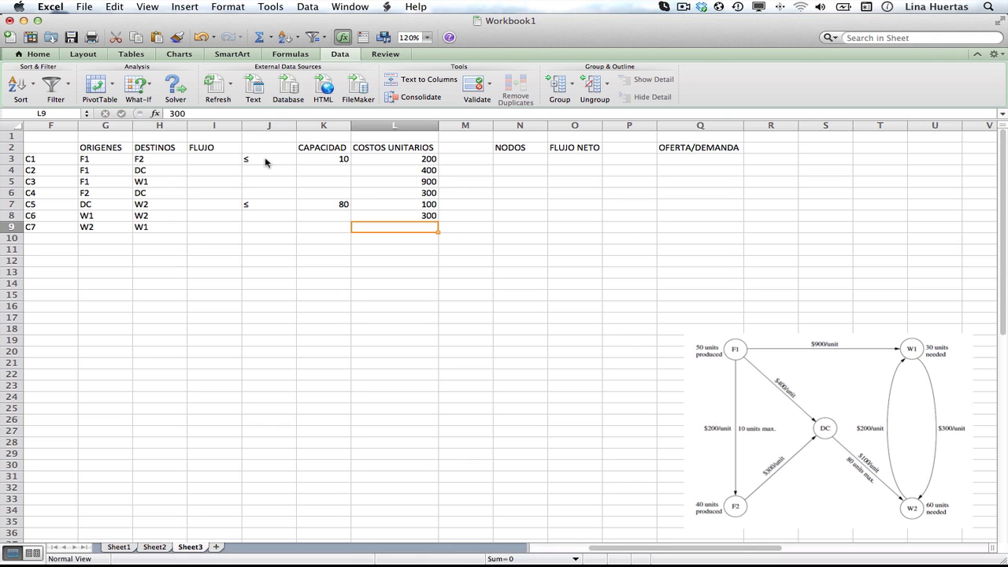
{"action": "key", "text": "Return"}
{"action": "type", "text": "200"}
{"action": "key", "text": "Return"}
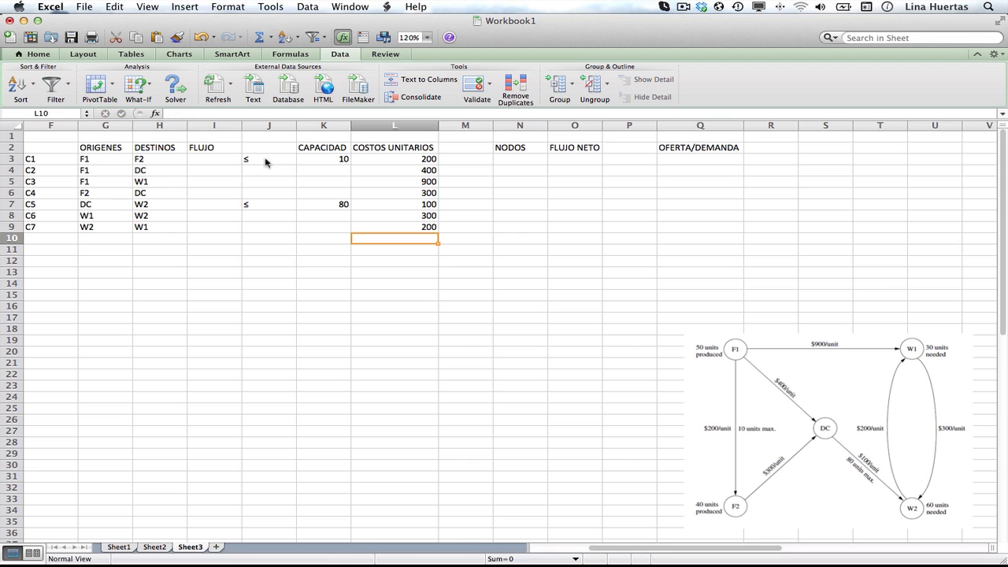
Step: List the nodes F1, F2, DC, W1 and W2 in cells N3 to N7 under NODOS
{"action": "left_click", "coordinate": [517, 158]}
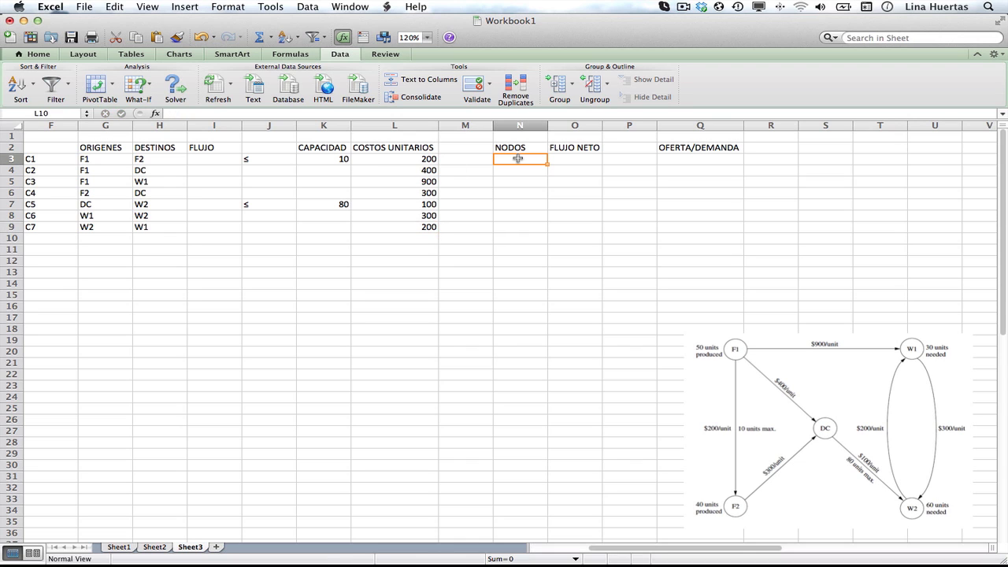
{"action": "type", "text": "F1"}
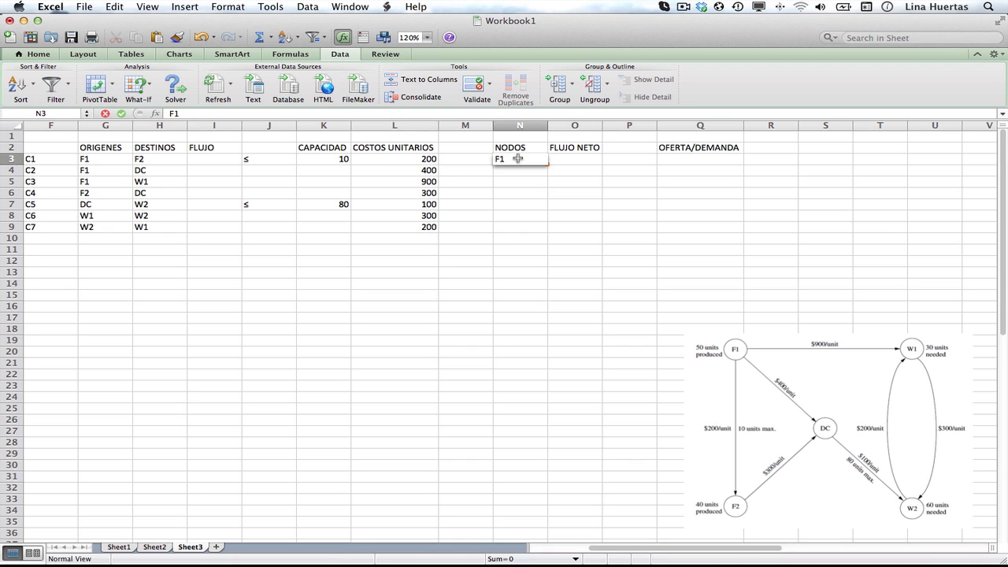
{"action": "key", "text": "Return"}
{"action": "type", "text": "F2"}
{"action": "key", "text": "Return"}
{"action": "type", "text": "DC"}
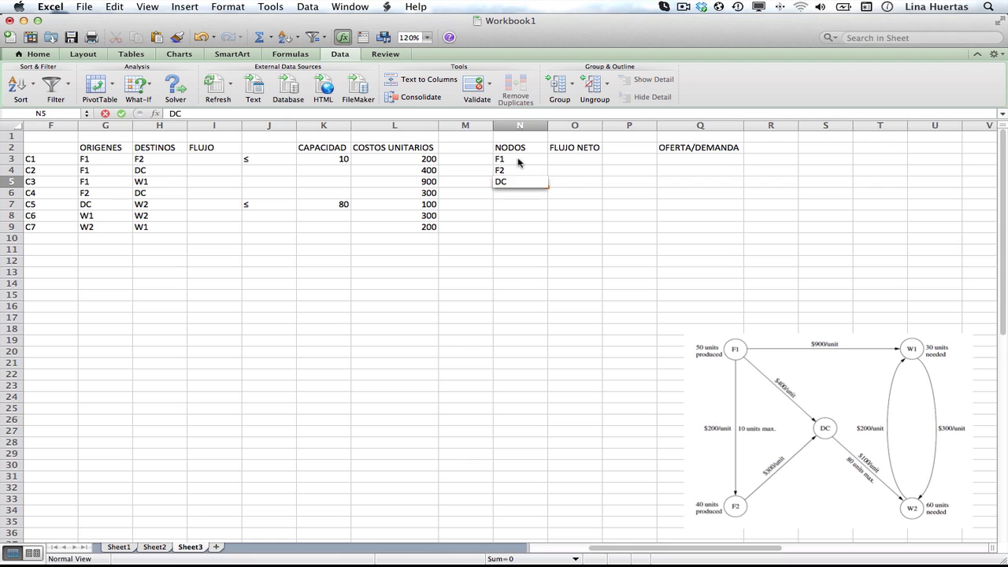
{"action": "key", "text": "Return"}
{"action": "type", "text": "W1"}
{"action": "key", "text": "Return"}
{"action": "type", "text": "W2"}
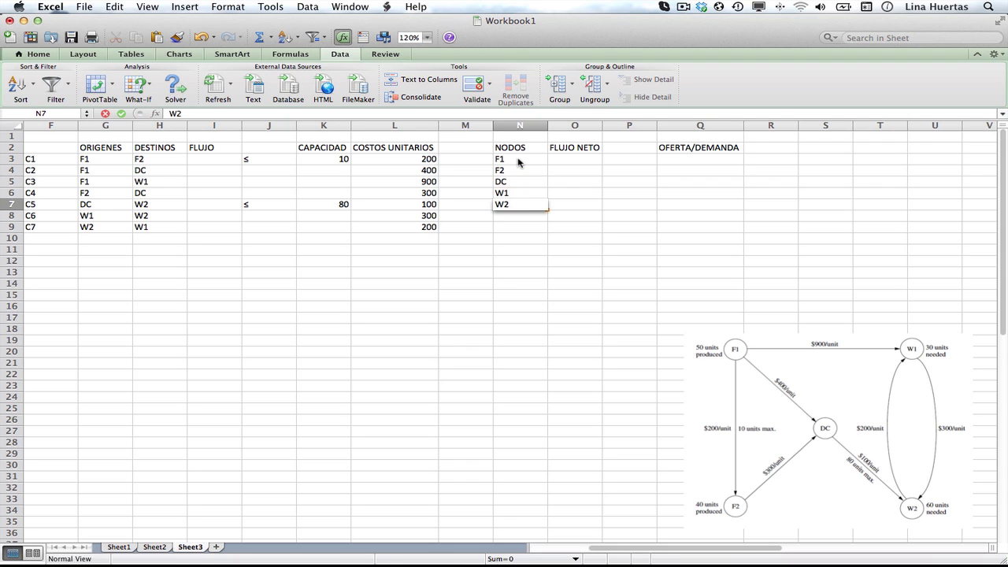
{"action": "key", "text": "Return"}
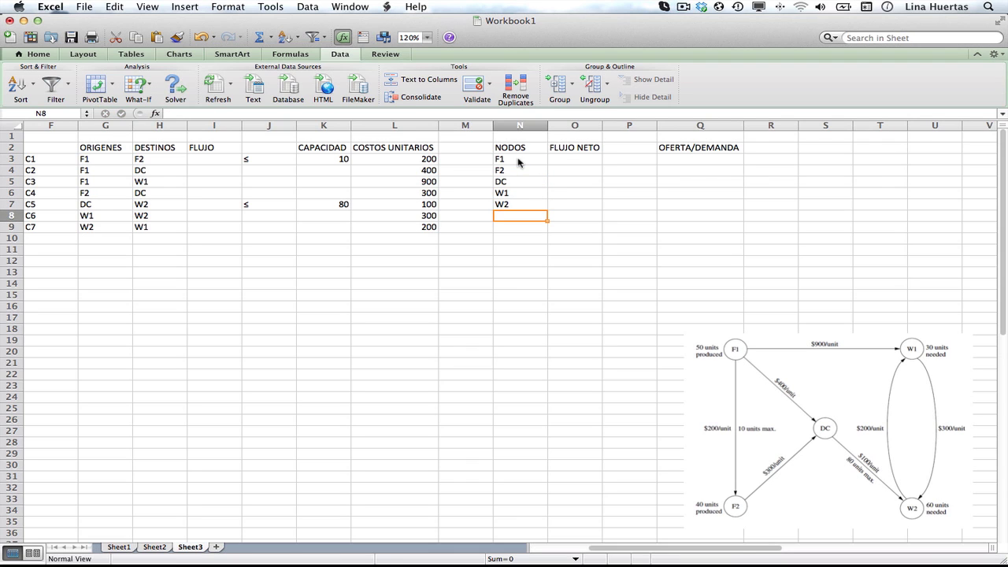
Step: Begin the FLUJO NETO formula for node F1 in O3 with =SUMIF(G3:G9,N3,I3:I9
{"action": "left_click", "coordinate": [570, 158]}
{"action": "type", "text": "="}
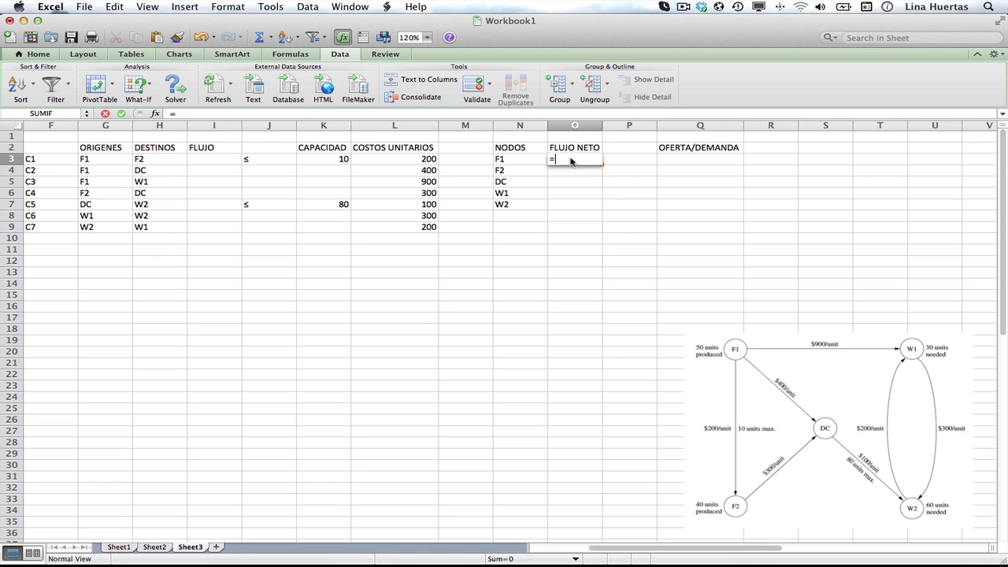
{"action": "type", "text": "("}
{"action": "type", "text": "SUMA"}
{"action": "key", "text": "BackSpace"}
{"action": "type", "text": "IF("}
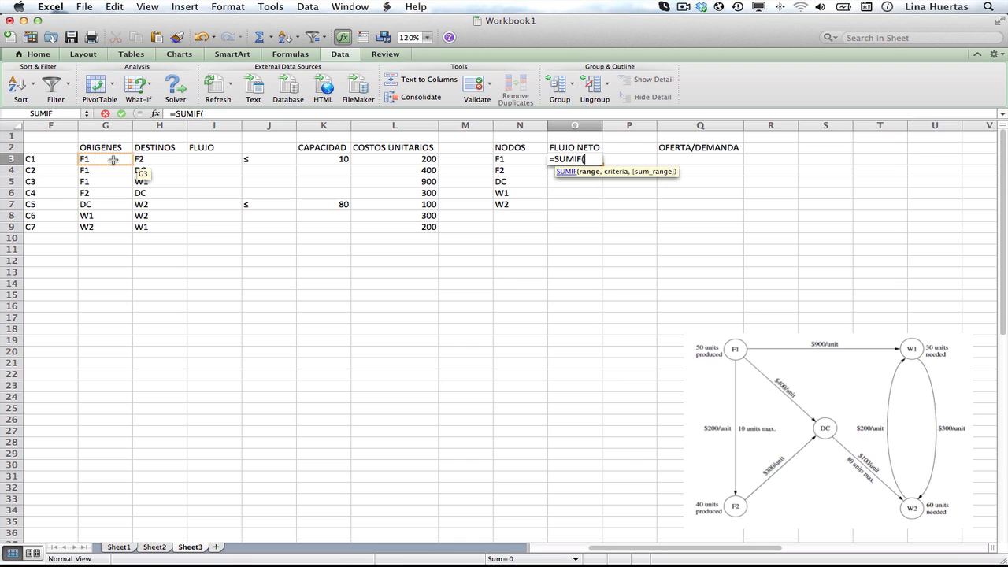
{"action": "left_click_drag", "start_coordinate": [113, 160], "coordinate": [110, 228]}
{"action": "type", "text": ","}
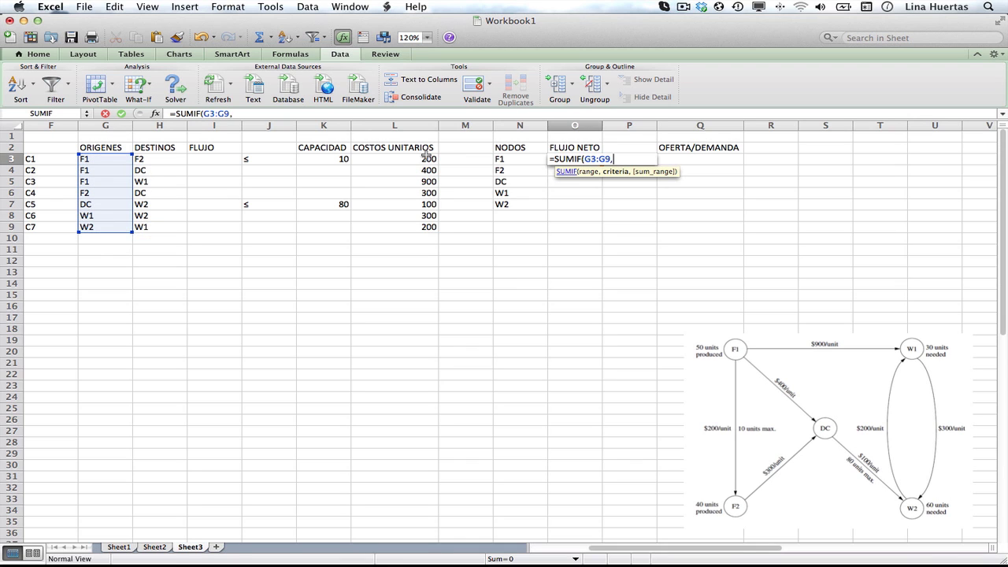
{"action": "left_click", "coordinate": [521, 159]}
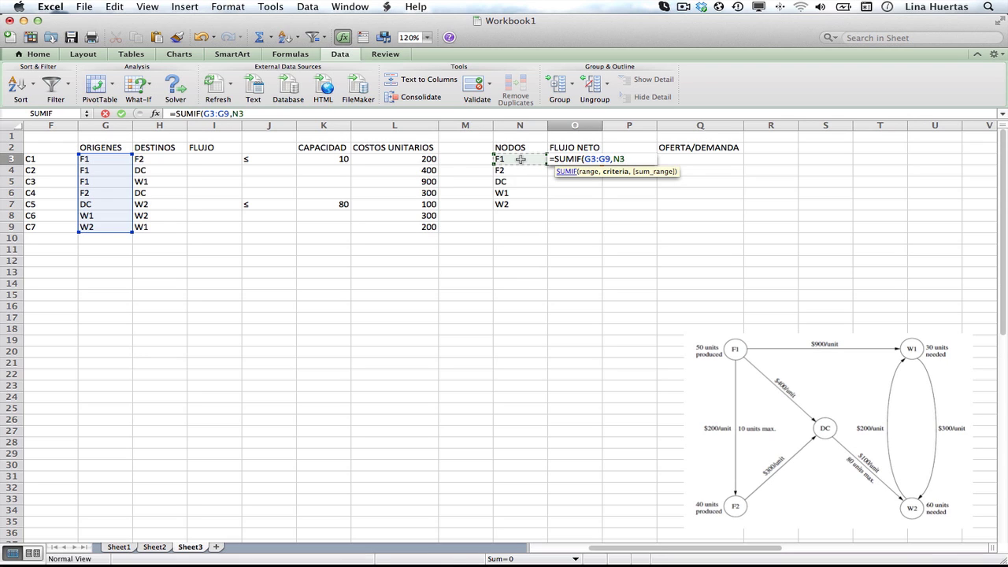
{"action": "type", "text": ","}
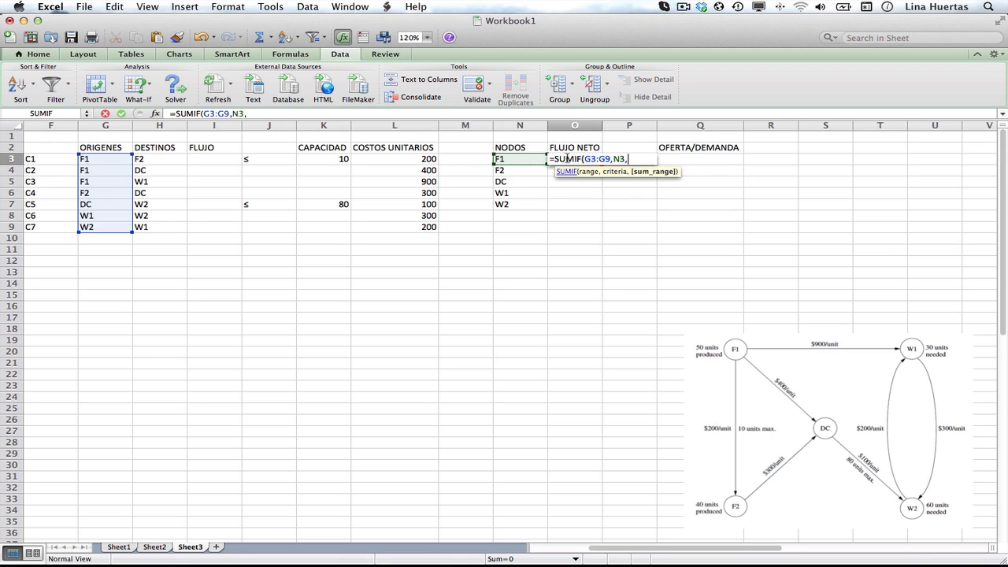
{"action": "left_click_drag", "start_coordinate": [223, 162], "coordinate": [220, 224]}
Step: Make the ranges G3:G9 and I3:I9 absolute in the first SUMIF of the O3 formula
{"action": "left_click_drag", "start_coordinate": [230, 113], "coordinate": [206, 114]}
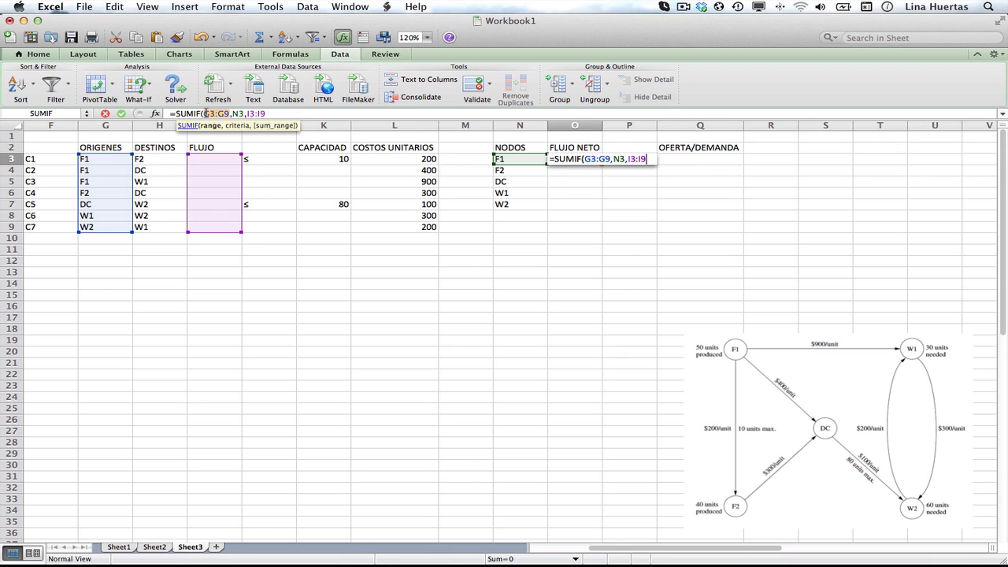
{"action": "key", "text": "super+t"}
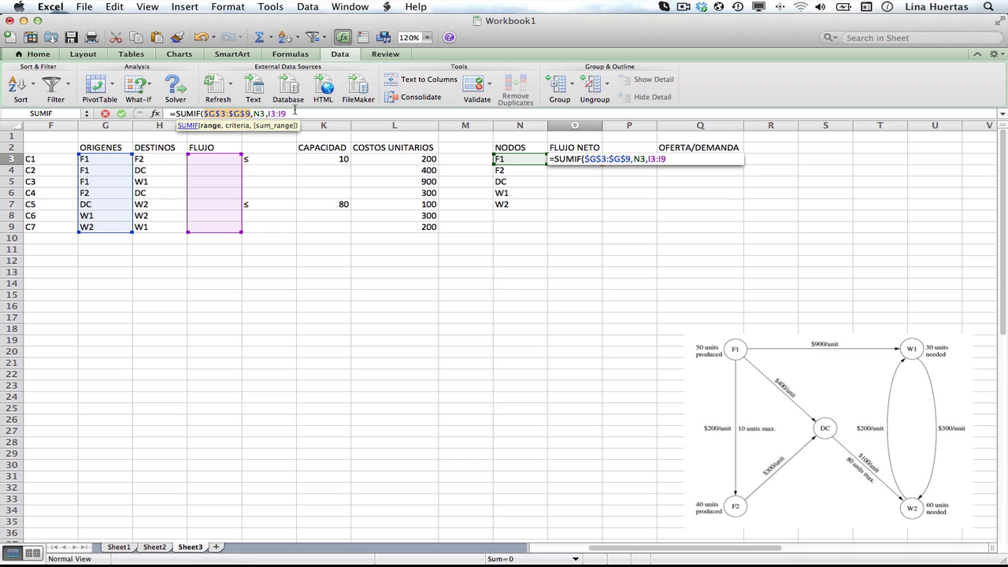
{"action": "left_click_drag", "start_coordinate": [294, 113], "coordinate": [270, 115]}
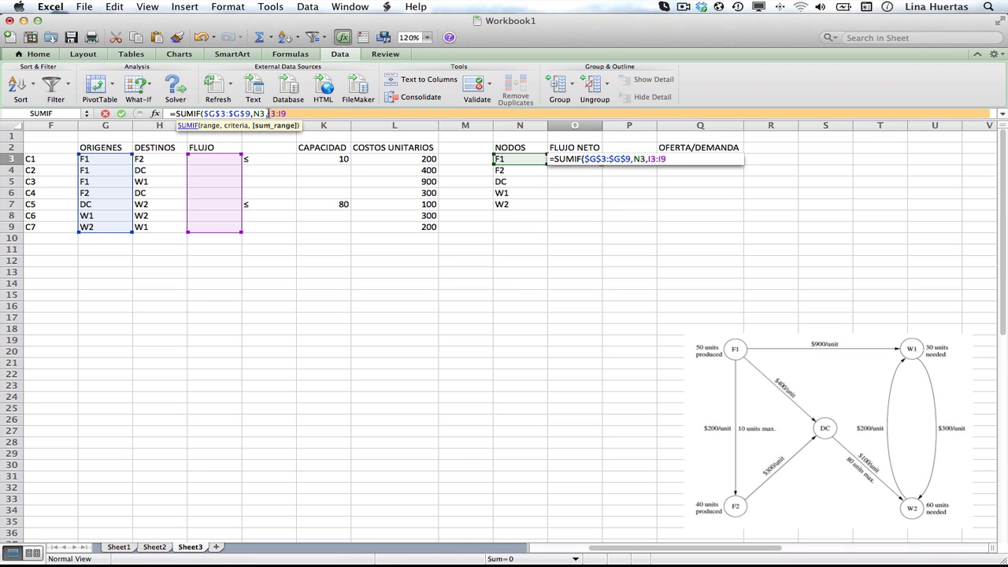
{"action": "key", "text": "super+t"}
Step: Close the first SUMIF in O3 and subtract SUMIF(H3:H9,N3,I3:I9) from it
{"action": "left_click", "coordinate": [333, 115]}
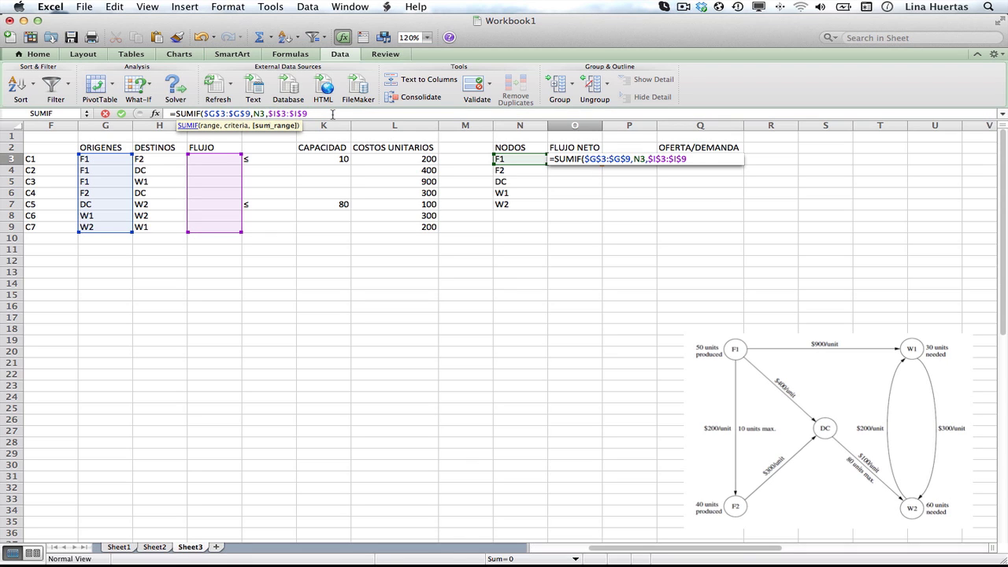
{"action": "type", "text": "-"}
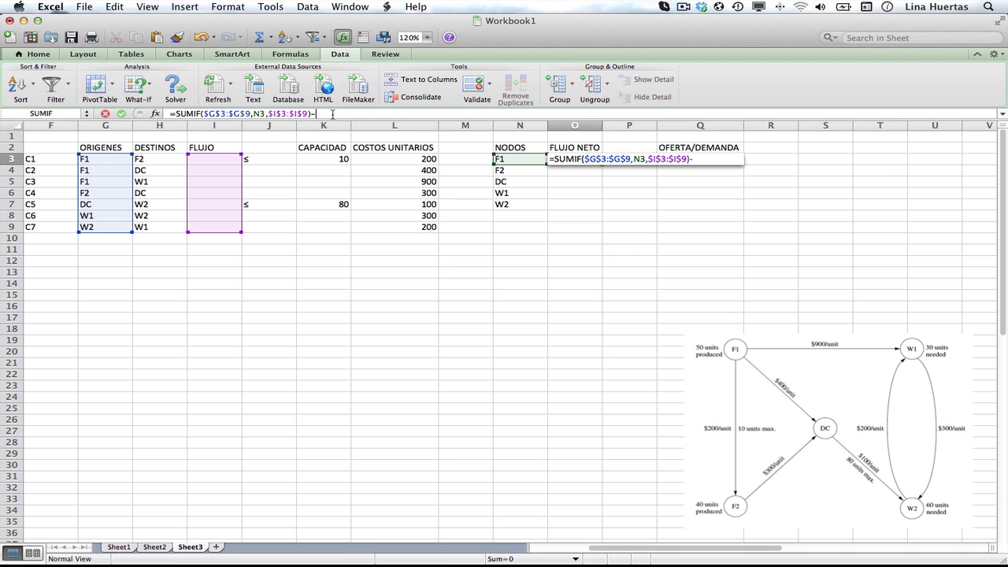
{"action": "type", "text": "SUMIF("}
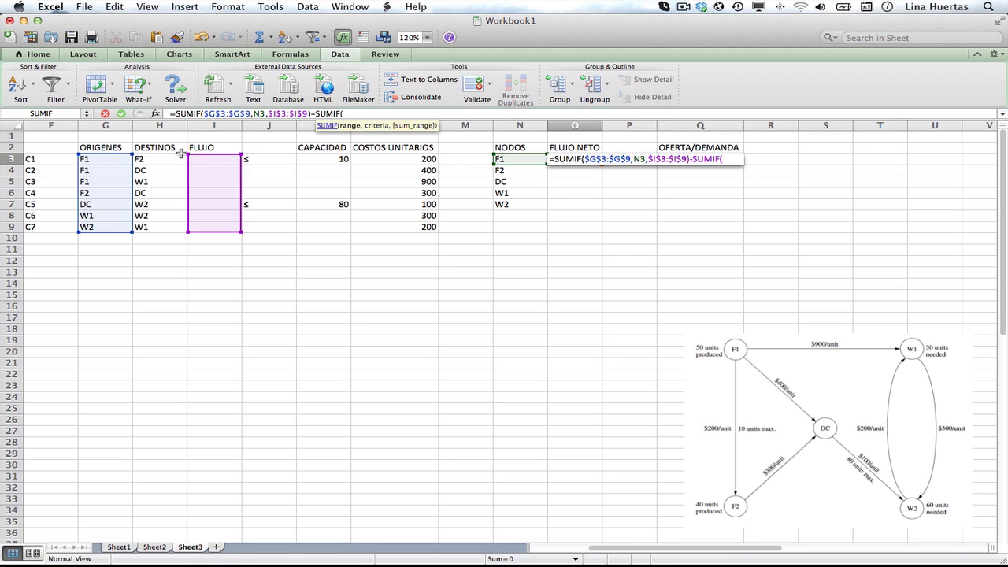
{"action": "left_click_drag", "start_coordinate": [169, 158], "coordinate": [166, 223]}
{"action": "type", "text": ","}
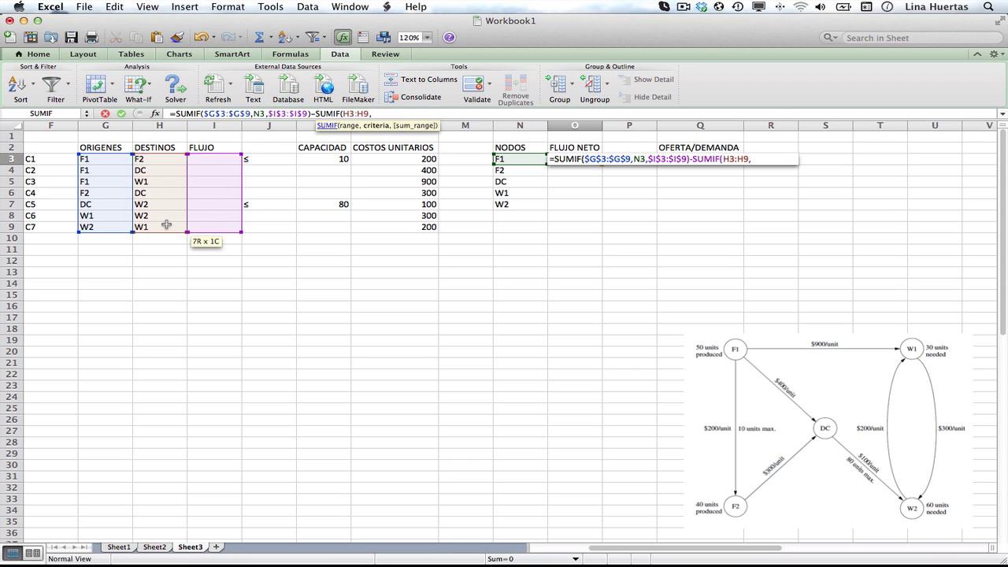
{"action": "left_click", "coordinate": [518, 158]}
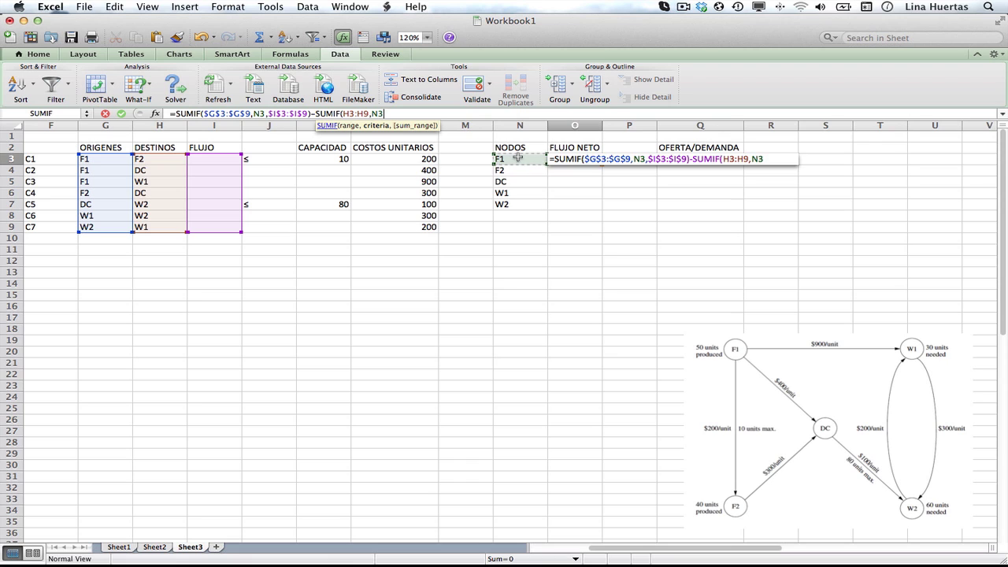
{"action": "type", "text": ","}
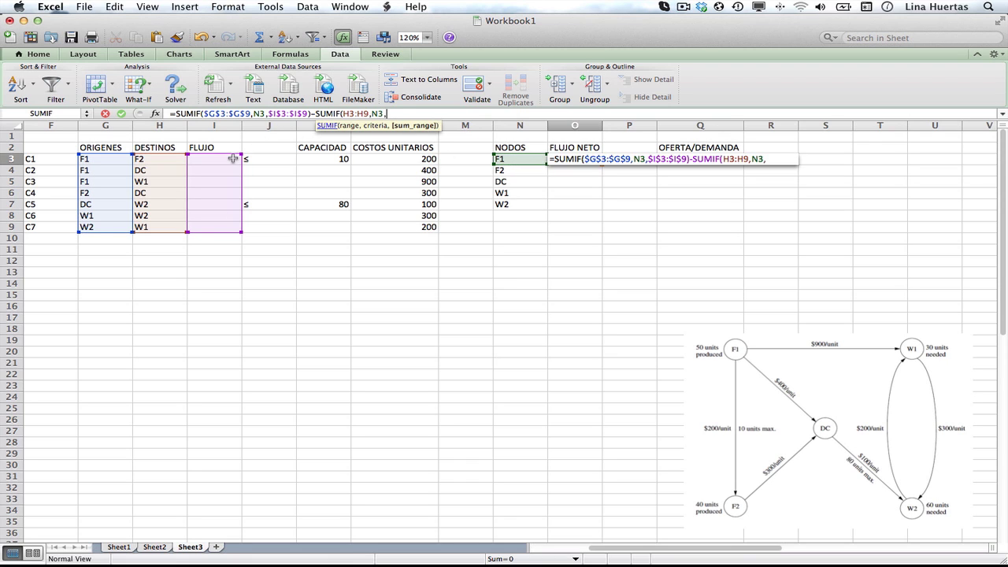
{"action": "left_click_drag", "start_coordinate": [233, 158], "coordinate": [228, 226]}
{"action": "type", "text": ")"}
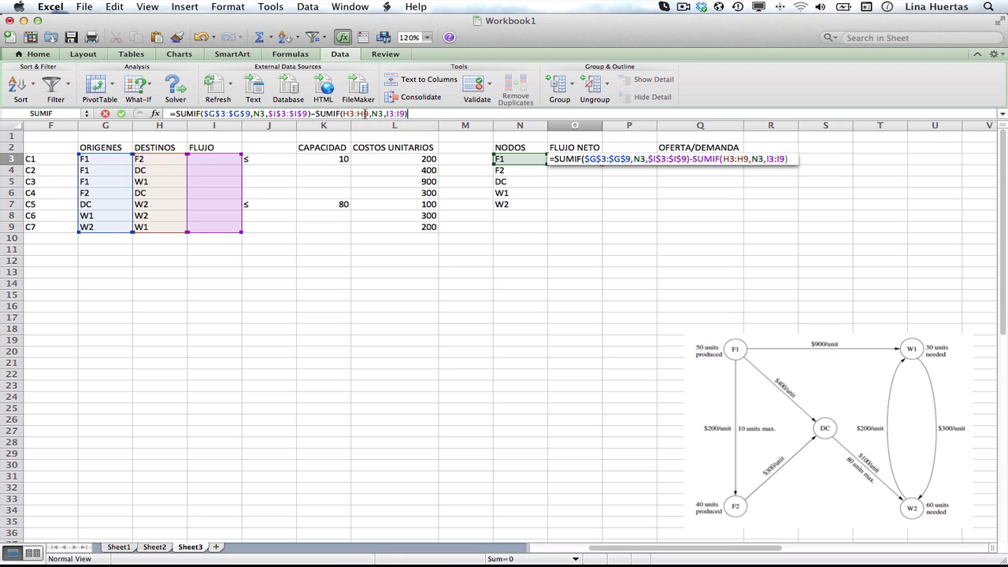
Step: Make the ranges H3:H9 and I3:I9 absolute in the second SUMIF and complete the O3 formula
{"action": "left_click", "coordinate": [345, 114]}
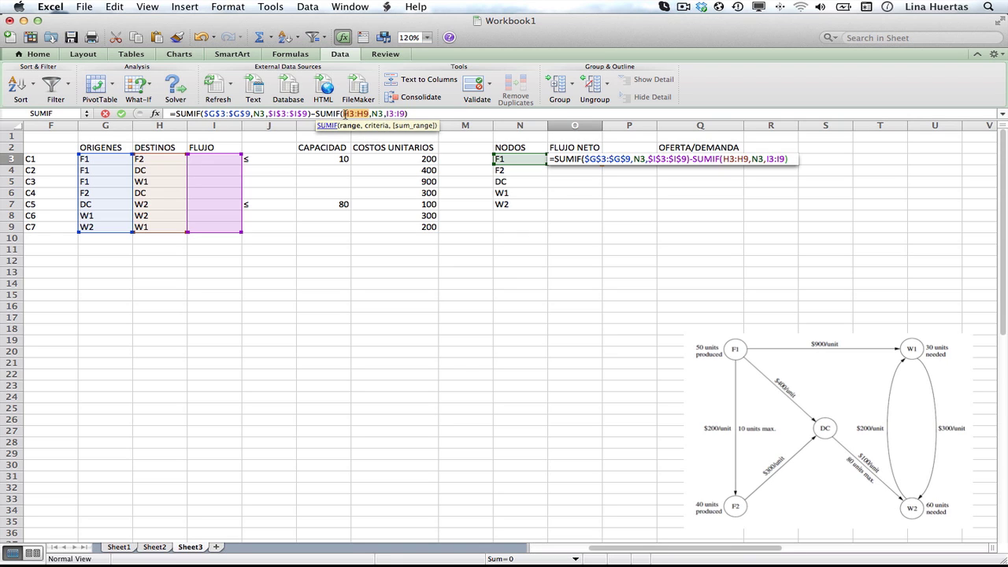
{"action": "key", "text": "F4"}
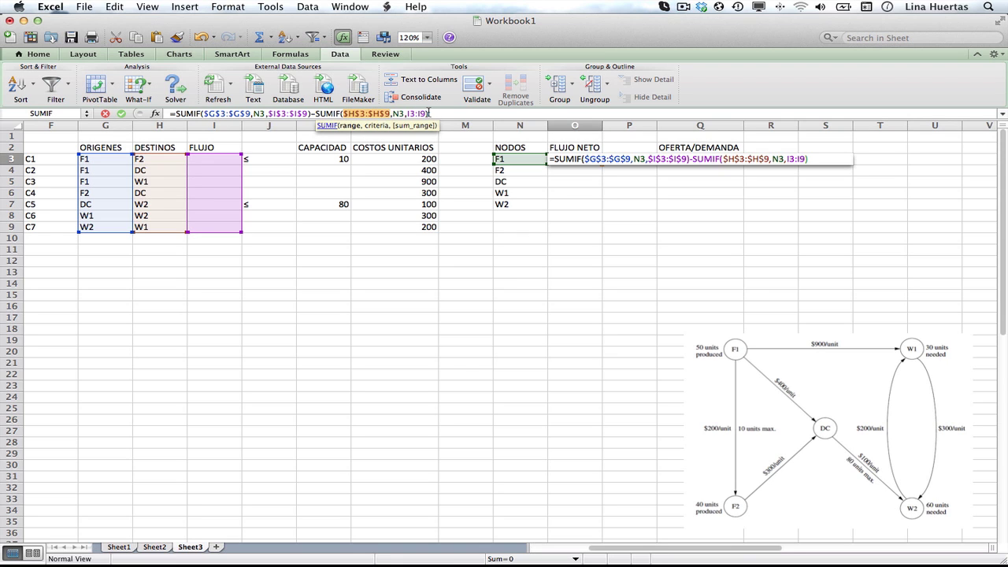
{"action": "left_click_drag", "start_coordinate": [426, 114], "coordinate": [414, 114]}
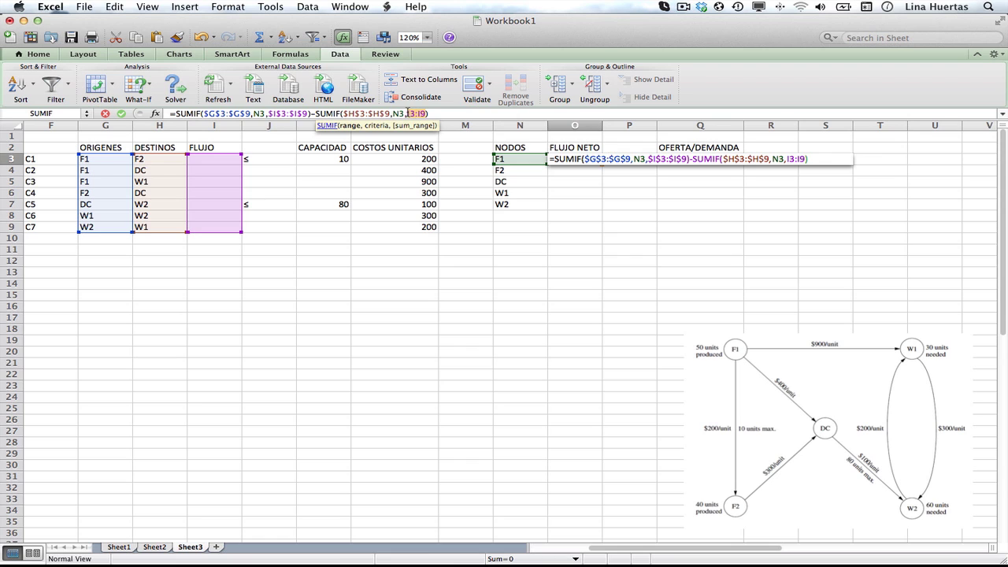
{"action": "key", "text": "F4"}
{"action": "key", "text": "Return"}
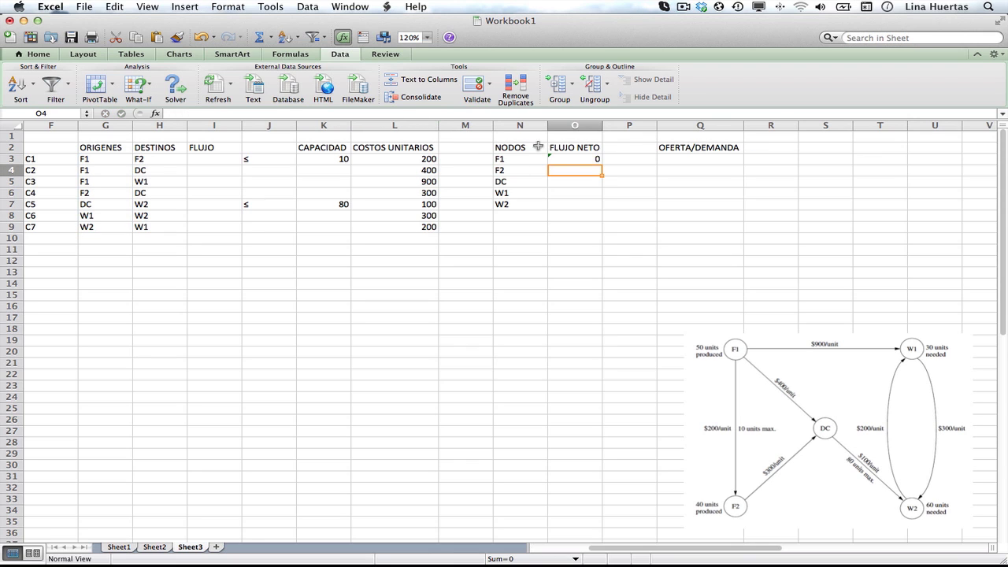
Step: Copy the net-flow formula from O3 down to O7 and check the references of the W1 formula in O6
{"action": "left_click", "coordinate": [563, 159]}
{"action": "left_click_drag", "start_coordinate": [602, 165], "coordinate": [603, 210]}
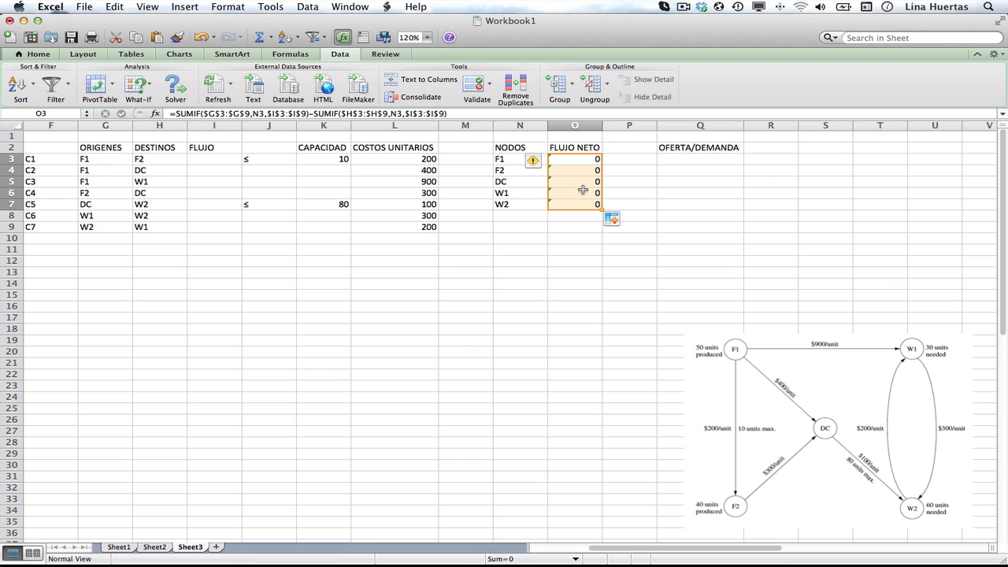
{"action": "left_click", "coordinate": [583, 190]}
{"action": "left_click", "coordinate": [502, 113]}
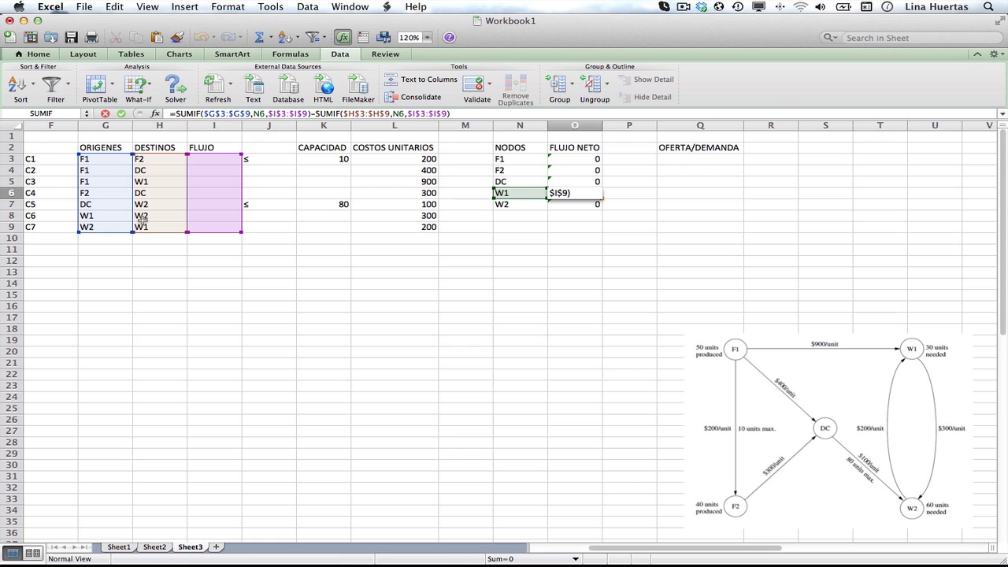
{"action": "key", "text": "Return"}
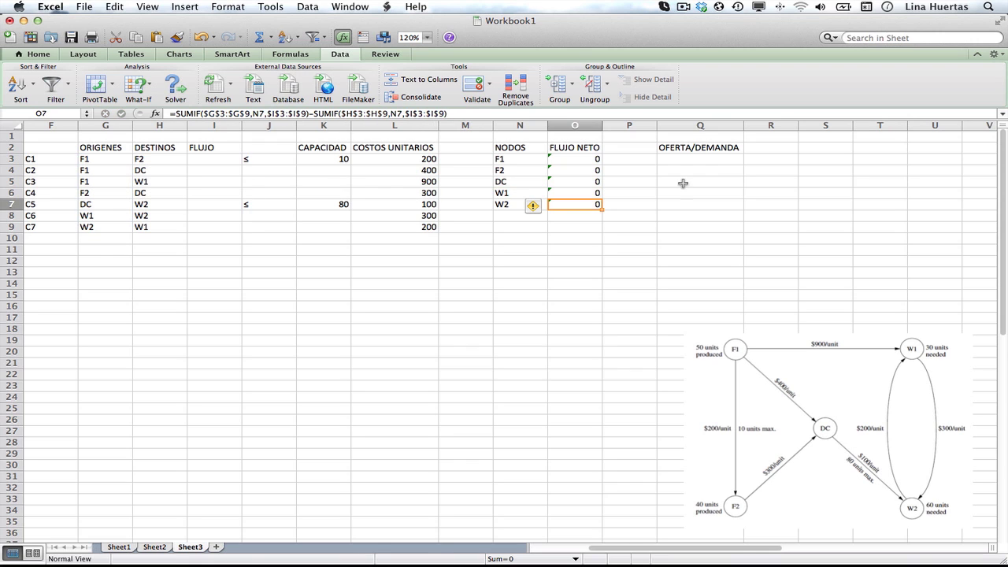
Step: Enter the sign = in cells P3 to P7 beside the net flows
{"action": "left_click", "coordinate": [646, 158]}
{"action": "type", "text": "= "}
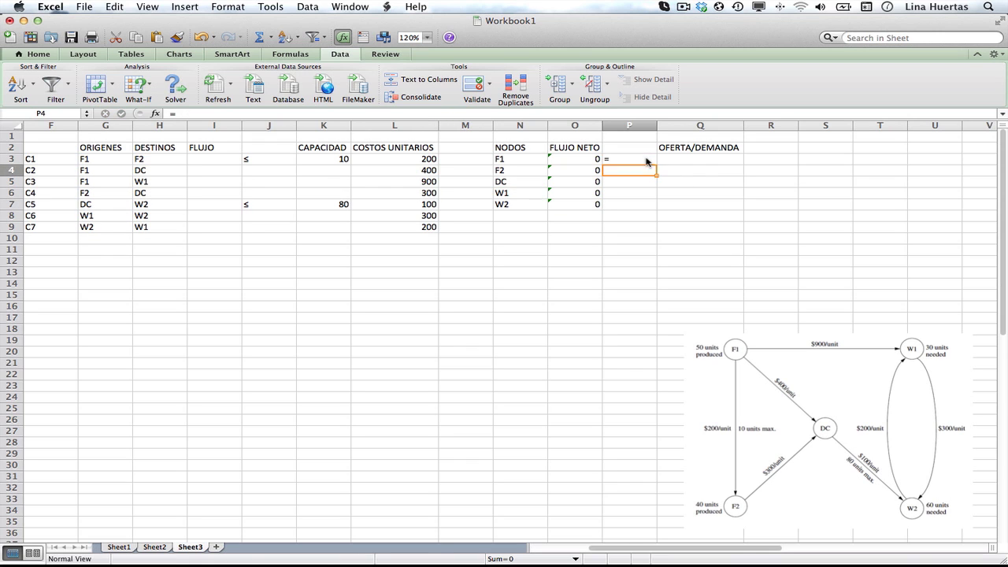
{"action": "type", "text": "= = = = ="}
{"action": "key", "text": "Escape"}
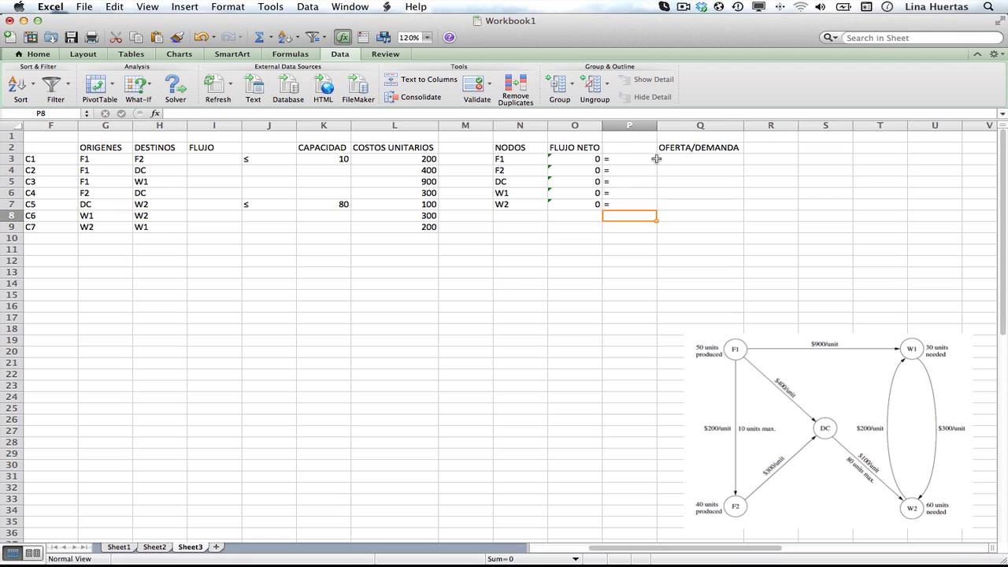
Step: Enter the supply and demand values 50, 40, 0, -30 and -60 in cells Q3 to Q7 under OFERTA/DEMANDA
{"action": "left_click", "coordinate": [661, 159]}
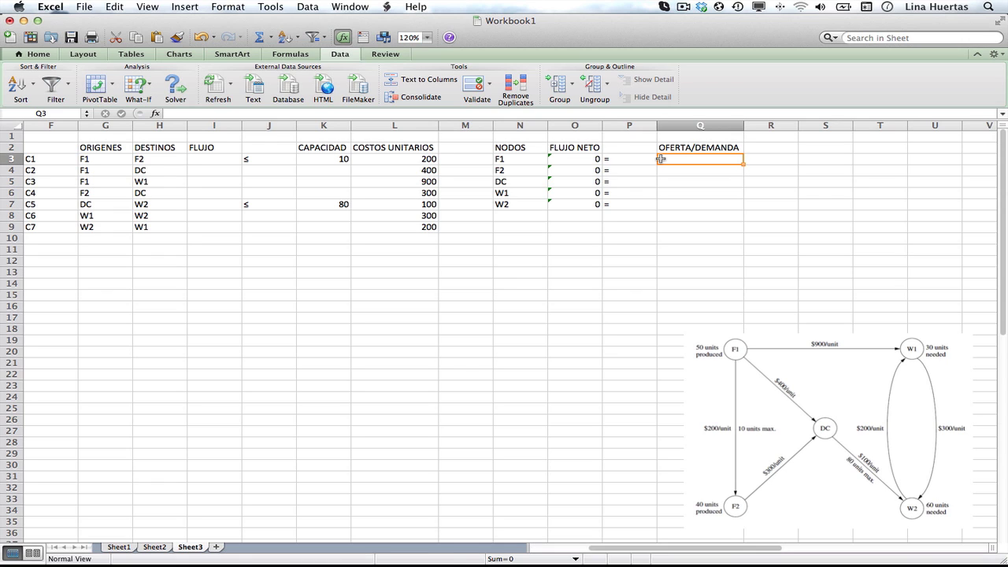
{"action": "type", "text": "50"}
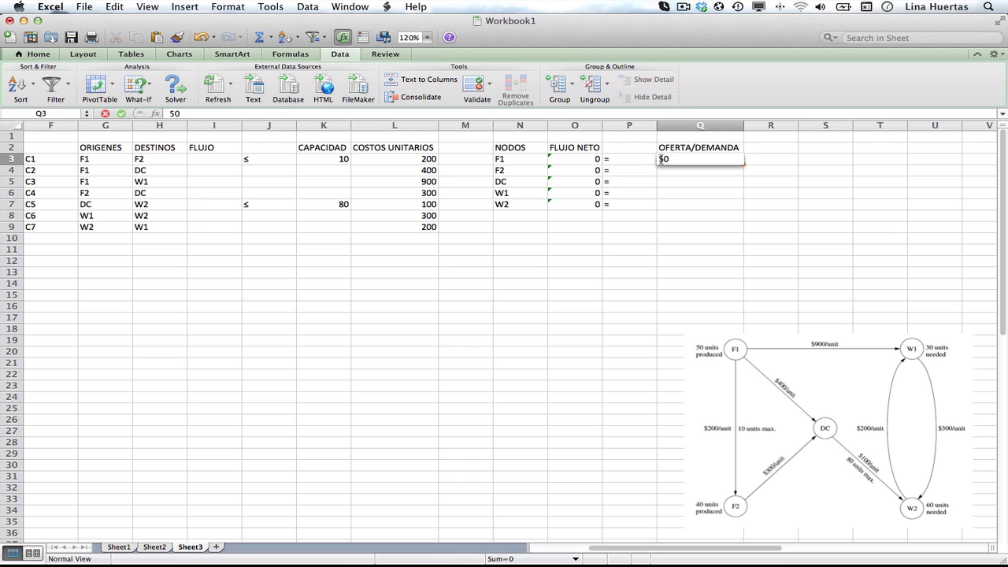
{"action": "key", "text": "Return"}
{"action": "type", "text": "40"}
{"action": "key", "text": "Return"}
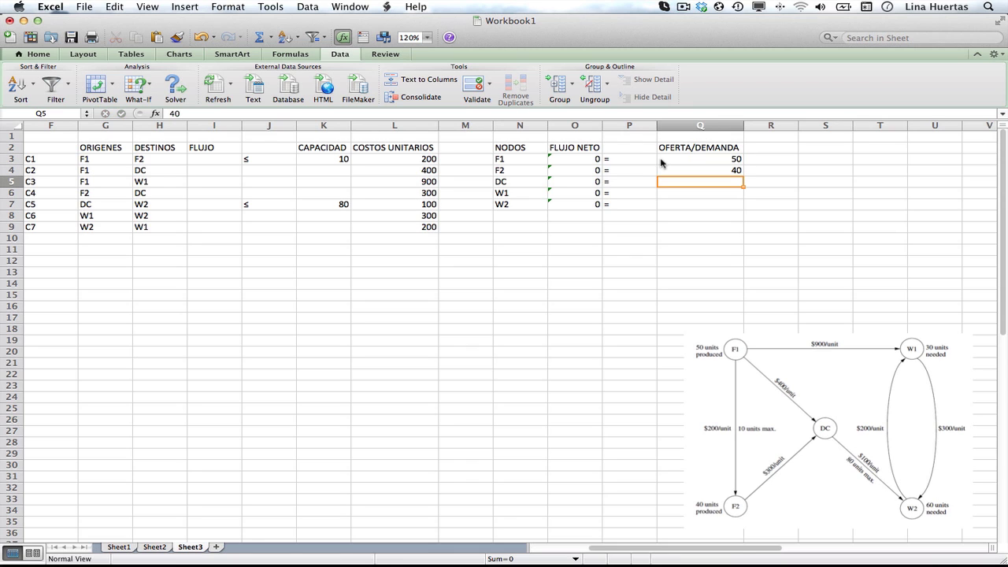
{"action": "type", "text": "0"}
{"action": "key", "text": "Return"}
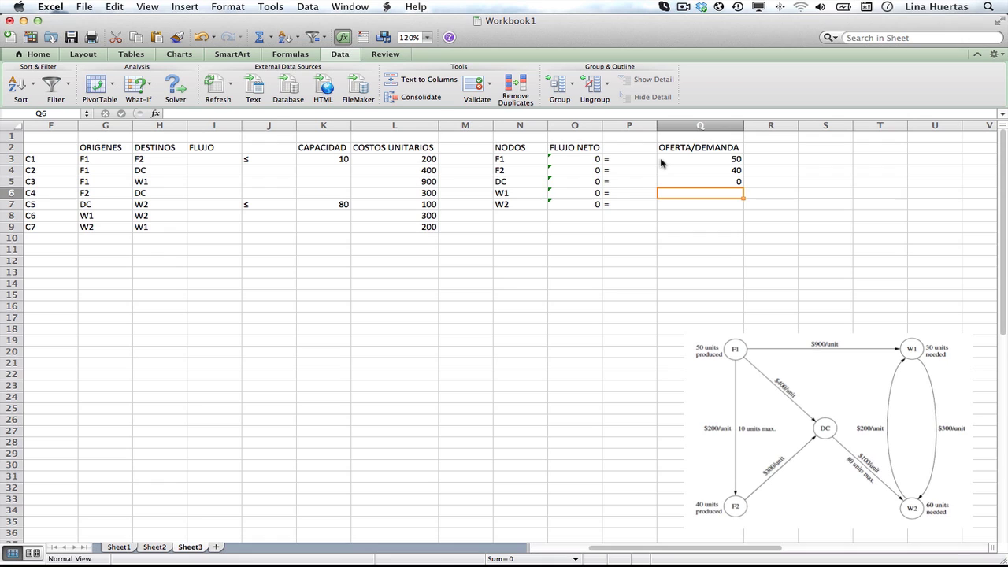
{"action": "type", "text": "-30"}
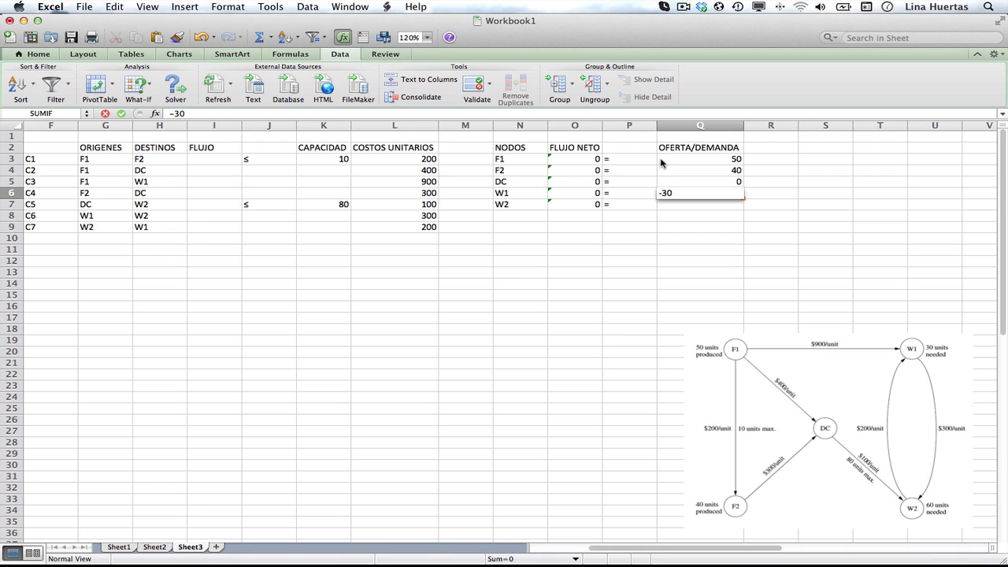
{"action": "key", "text": "Return"}
{"action": "type", "text": "-60"}
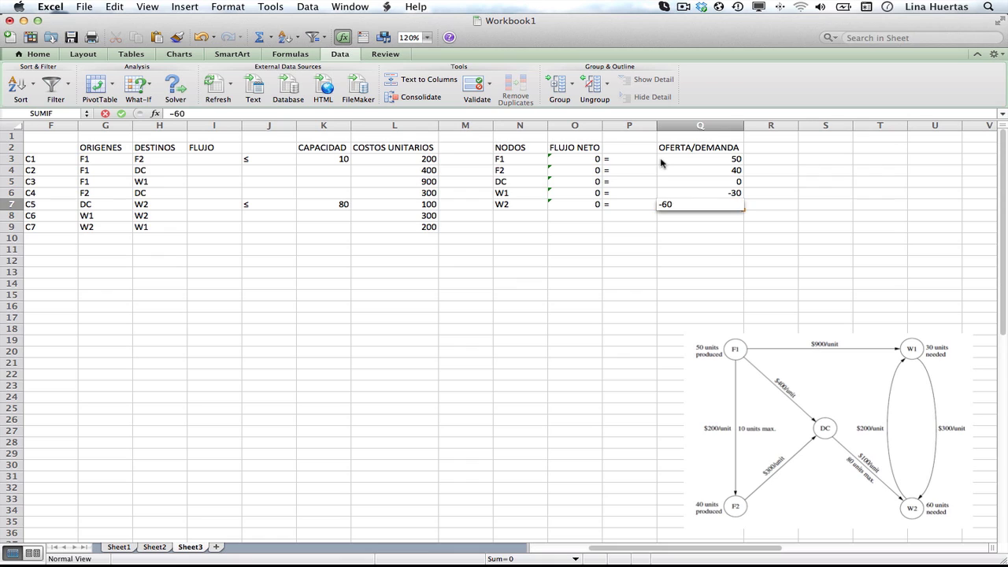
{"action": "key", "text": "Return"}
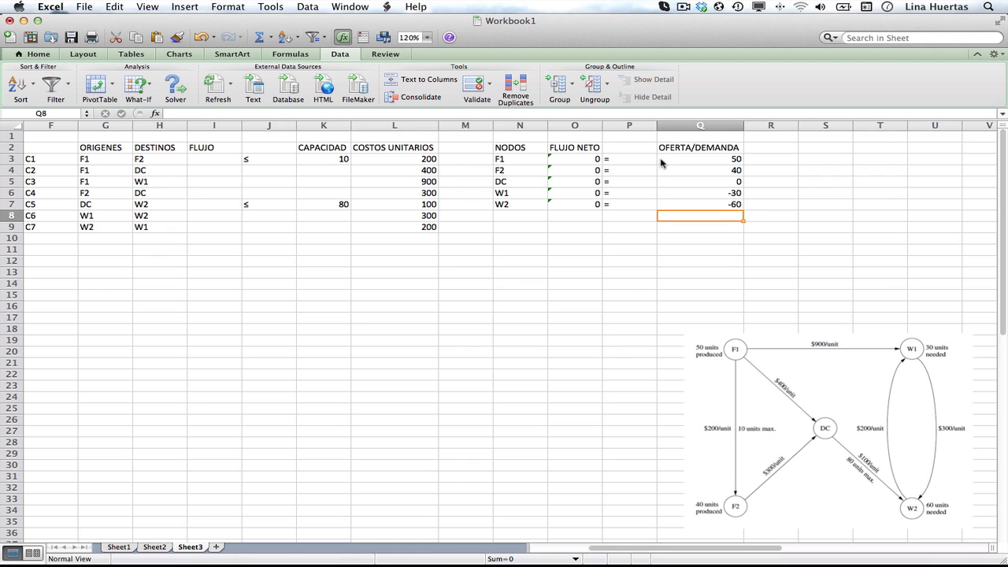
Step: Enter the label COSTO TOTAL in J11 and fit the width of column J to its contents
{"action": "left_click", "coordinate": [280, 251]}
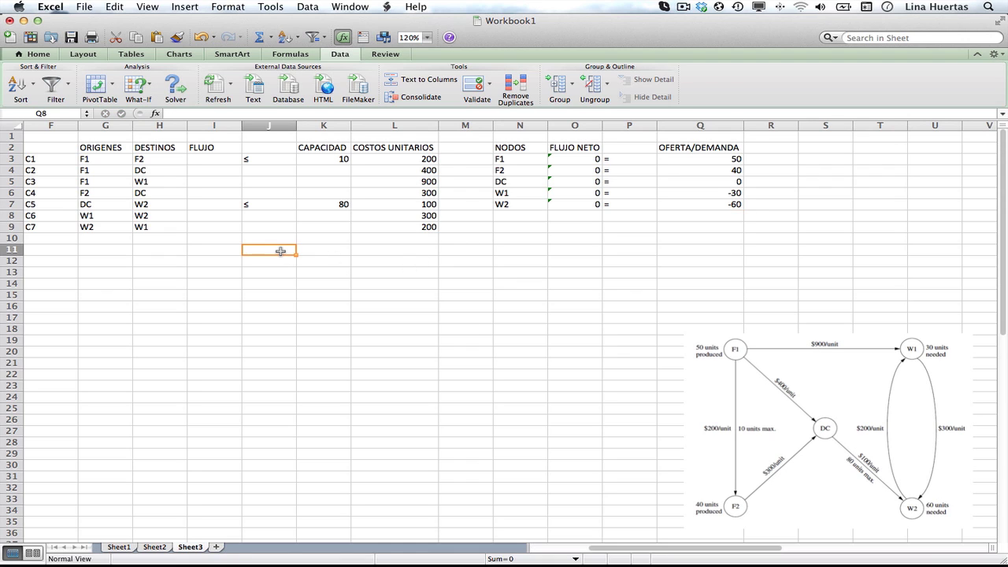
{"action": "type", "text": "COSTO TOTAL"}
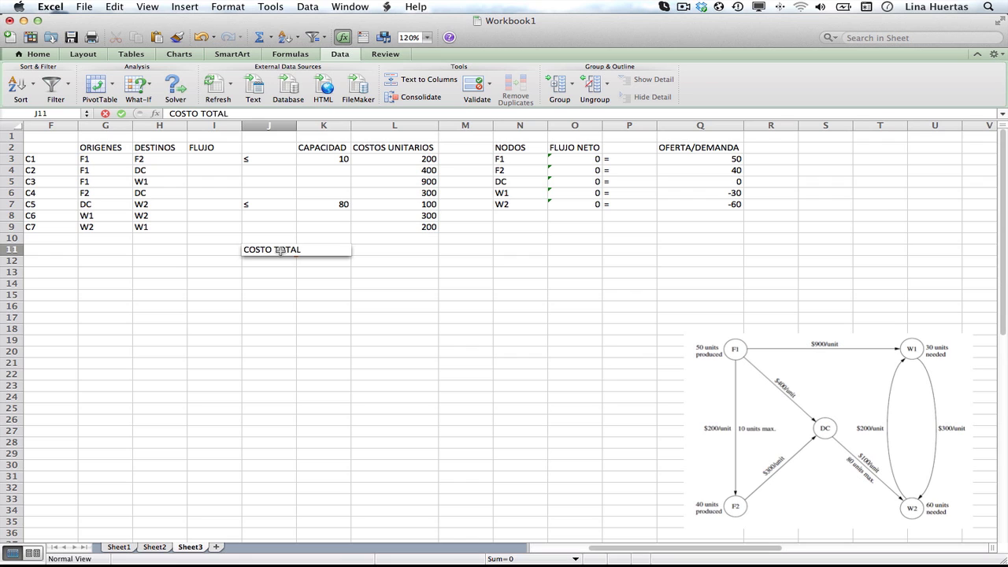
{"action": "double_click", "coordinate": [297, 126]}
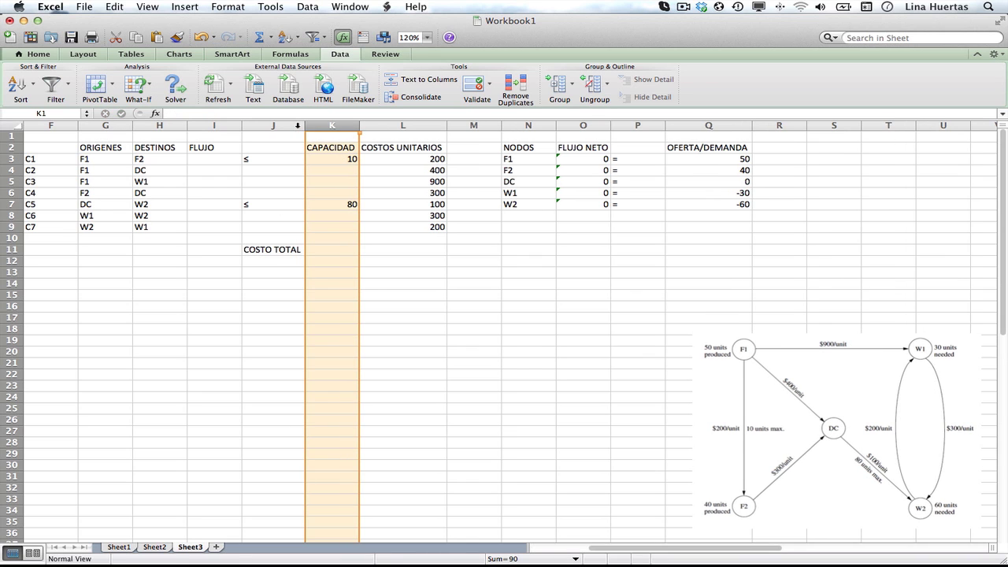
Step: Enter Z in K11 and the total cost formula =SUMPRODUCT(I3:I9,L3:L9) in L11
{"action": "left_click", "coordinate": [328, 250]}
{"action": "type", "text": "Z"}
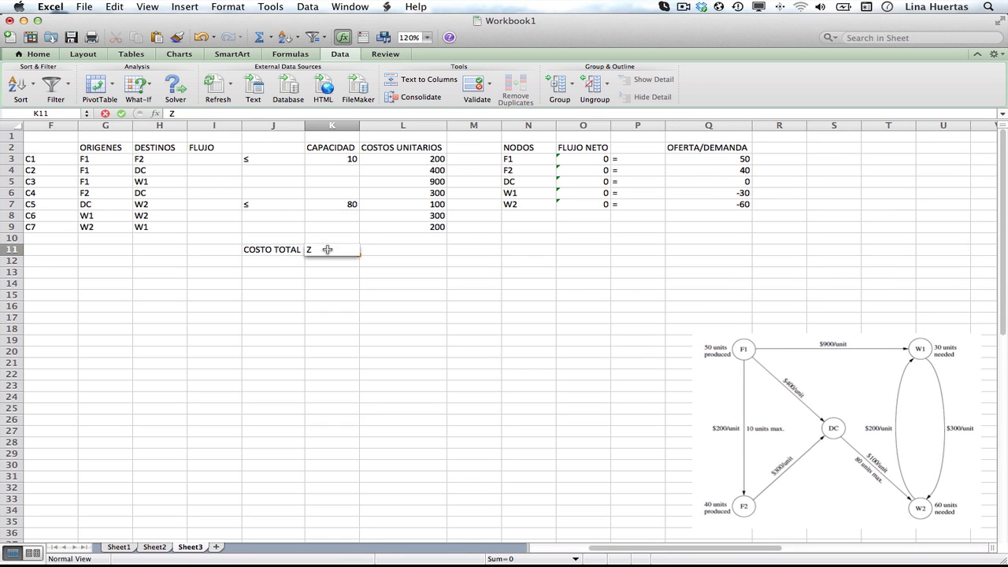
{"action": "key", "text": "Tab"}
{"action": "type", "text": "="}
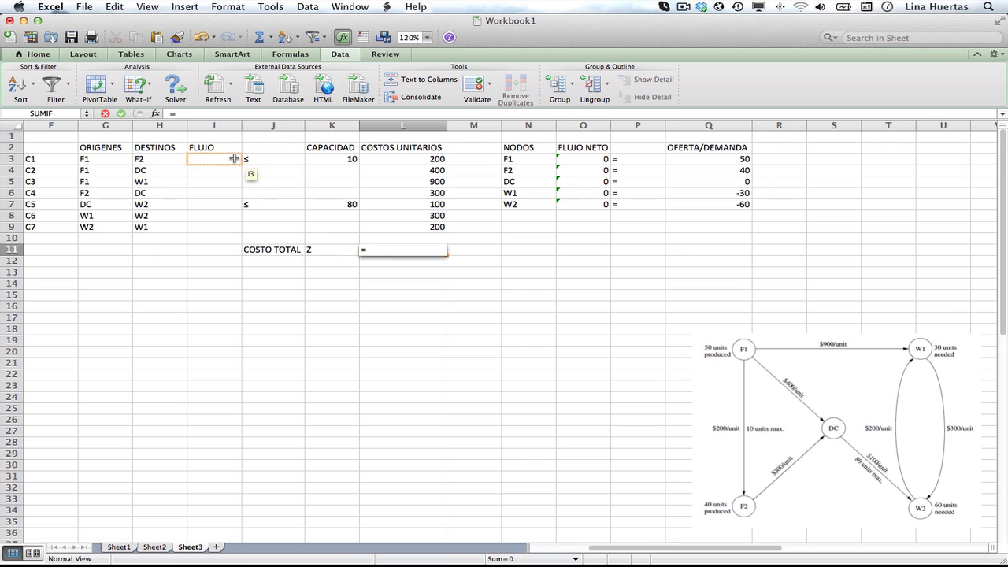
{"action": "type", "text": "SM"}
{"action": "key", "text": "BackSpace"}
{"action": "key", "text": "BackSpace"}
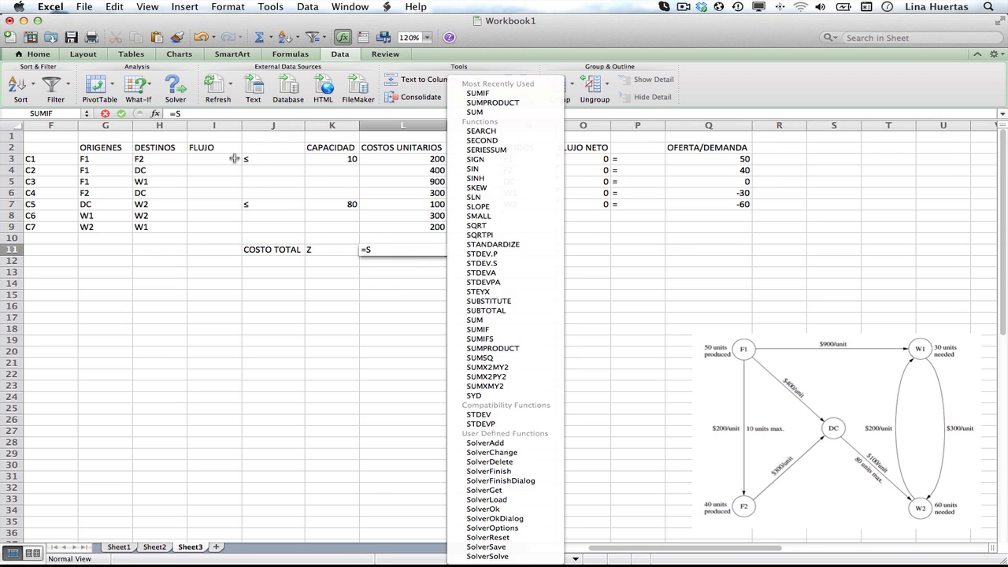
{"action": "type", "text": "UMPRODUCT"}
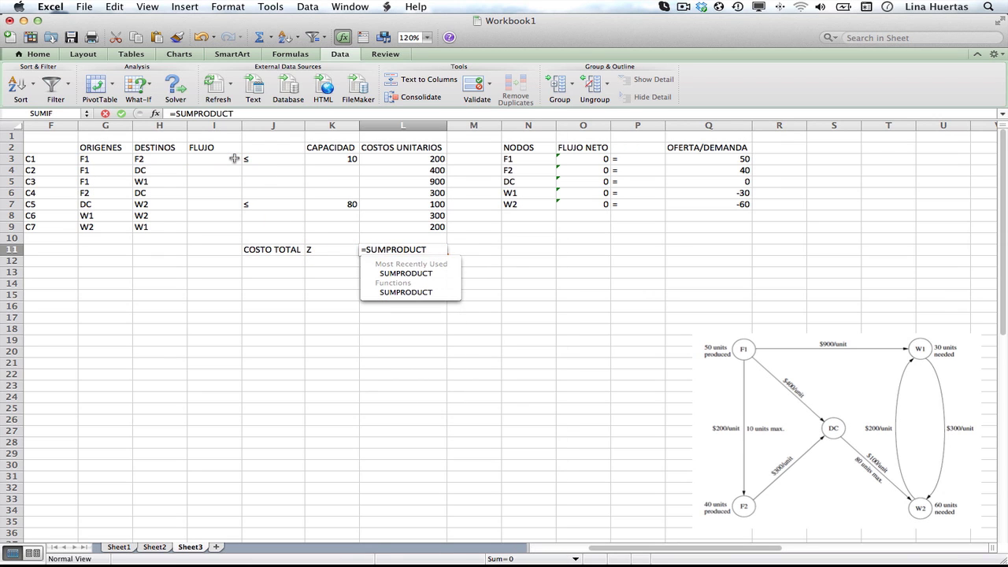
{"action": "key", "text": "Tab"}
{"action": "left_click_drag", "start_coordinate": [231, 161], "coordinate": [226, 228]}
{"action": "type", "text": ","}
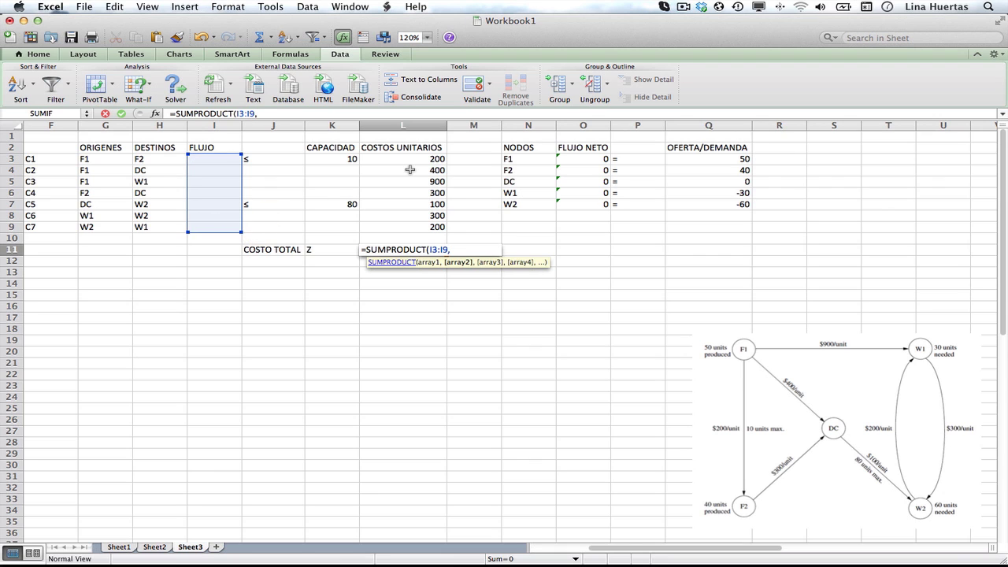
{"action": "left_click_drag", "start_coordinate": [410, 161], "coordinate": [412, 232]}
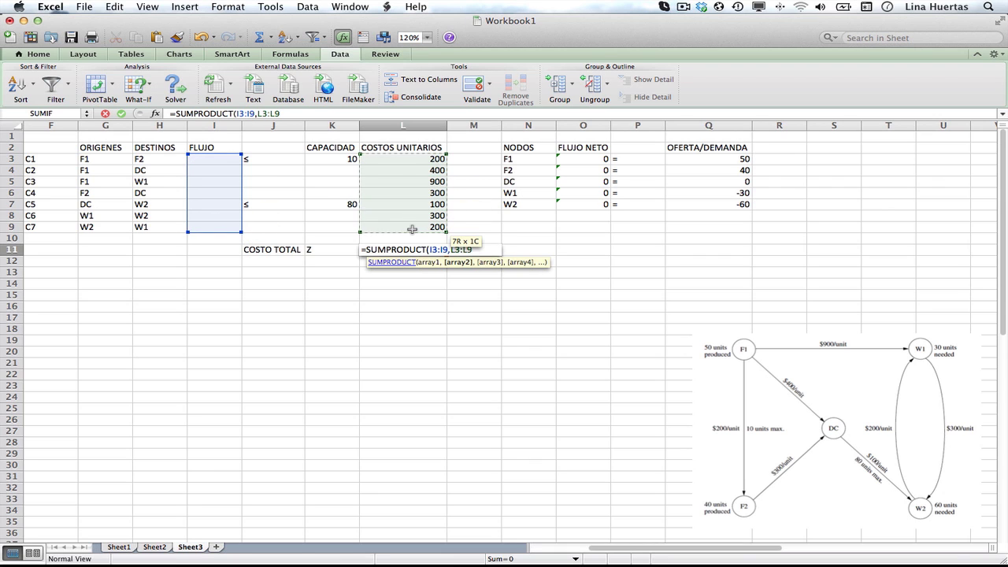
{"action": "key", "text": "Return"}
Step: Fill the total cost cell L11 with red and the flow cells I3:I9 with orange
{"action": "left_click", "coordinate": [418, 249]}
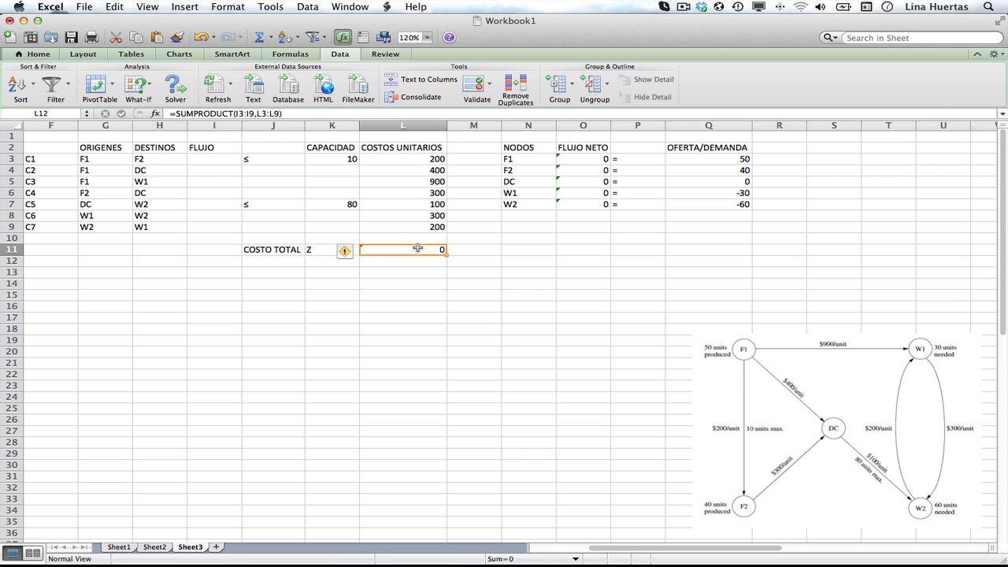
{"action": "left_click", "coordinate": [41, 54]}
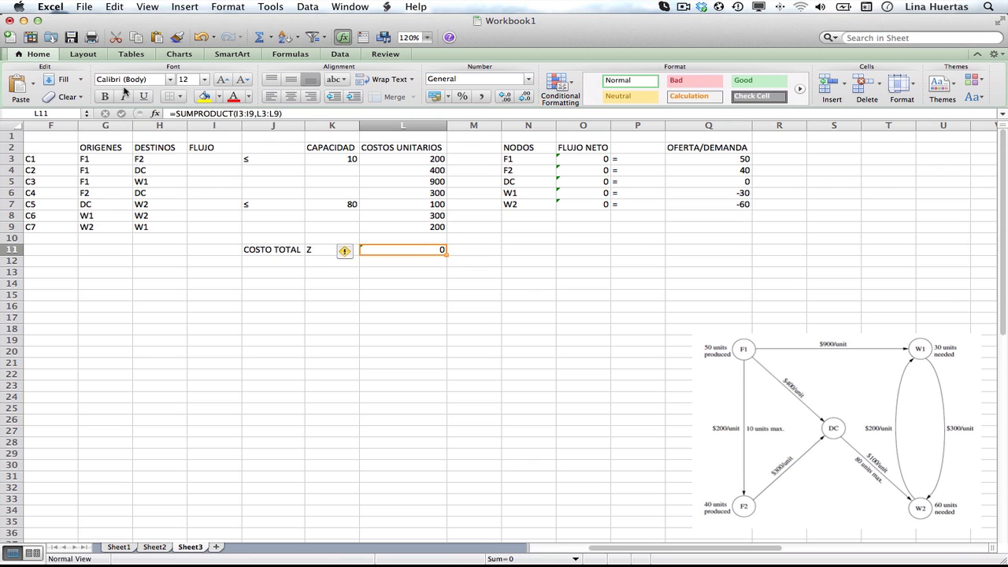
{"action": "left_click", "coordinate": [220, 96]}
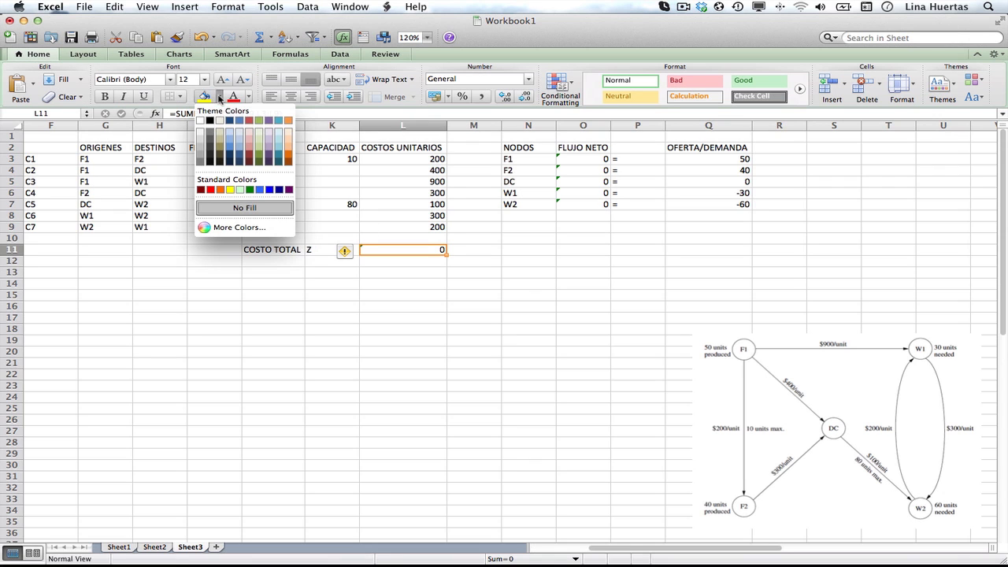
{"action": "left_click", "coordinate": [211, 189]}
{"action": "left_click_drag", "start_coordinate": [221, 156], "coordinate": [214, 224]}
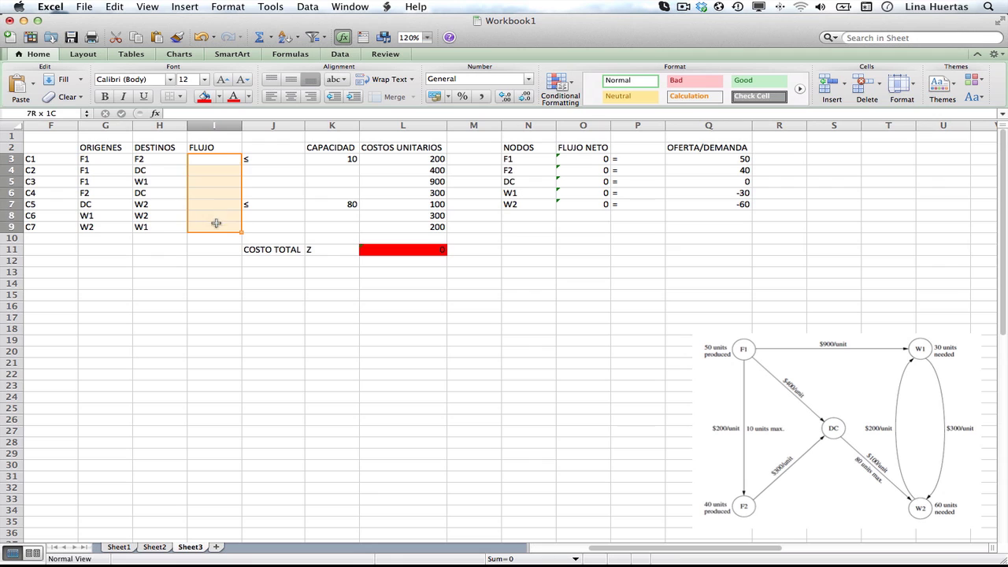
{"action": "left_click", "coordinate": [219, 97]}
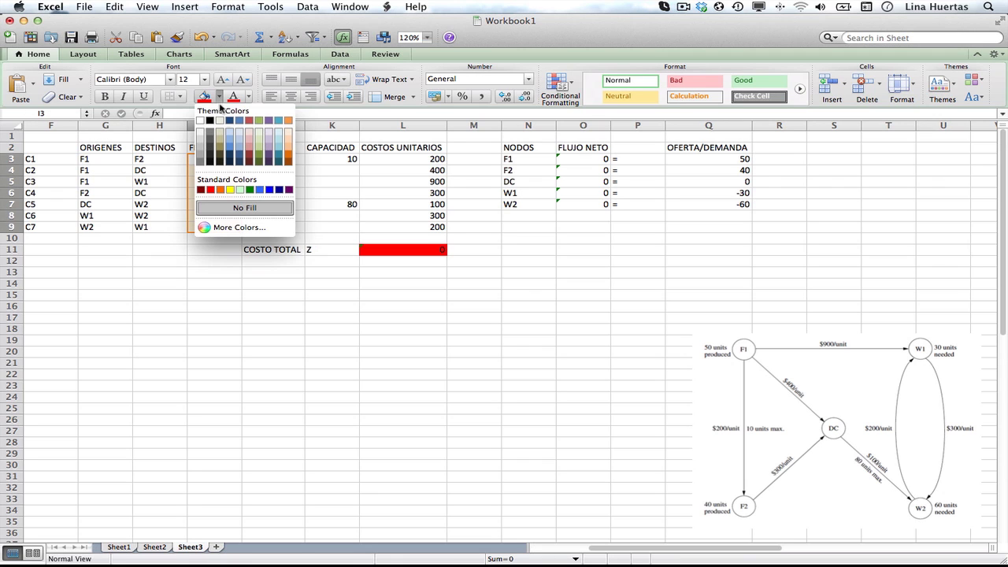
{"action": "left_click", "coordinate": [288, 119]}
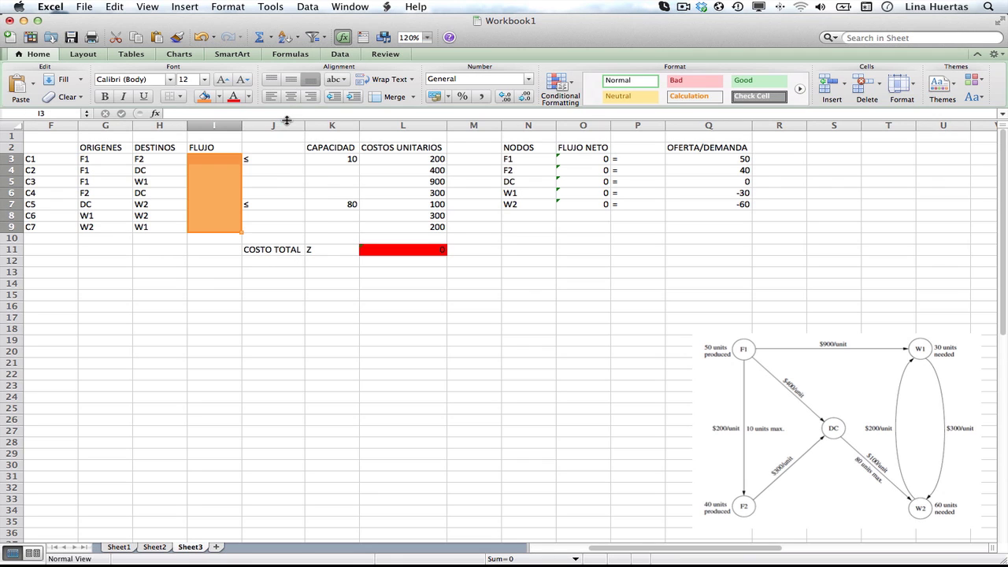
{"action": "left_click", "coordinate": [304, 316]}
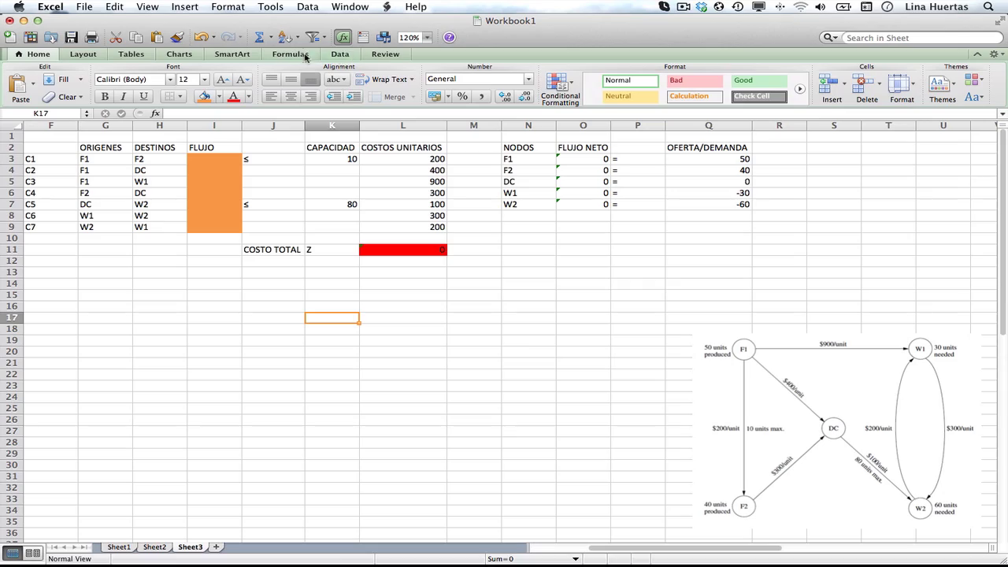
Step: Start Solver and set it to minimize the total cost in objective cell L11
{"action": "left_click", "coordinate": [339, 54]}
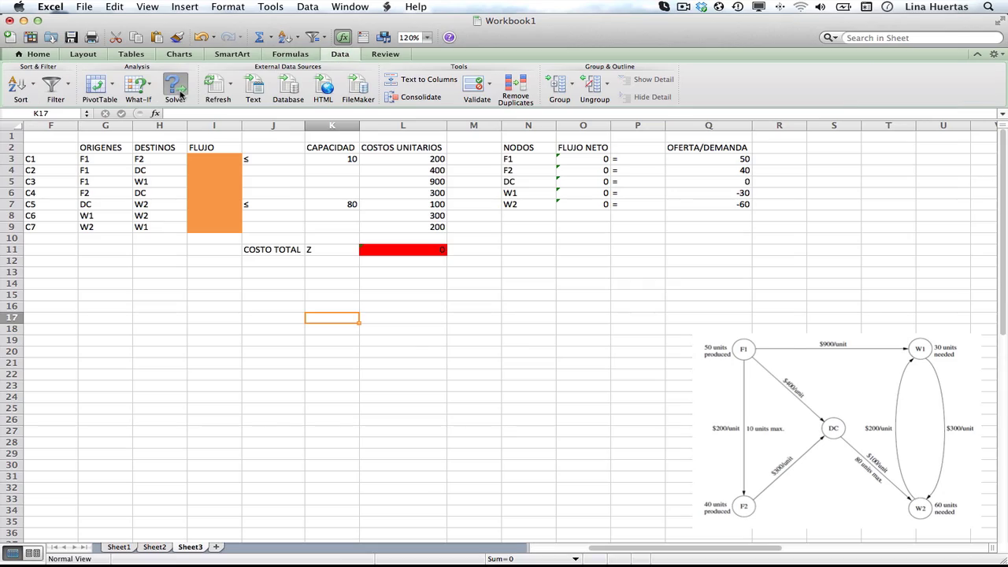
{"action": "left_click", "coordinate": [175, 89]}
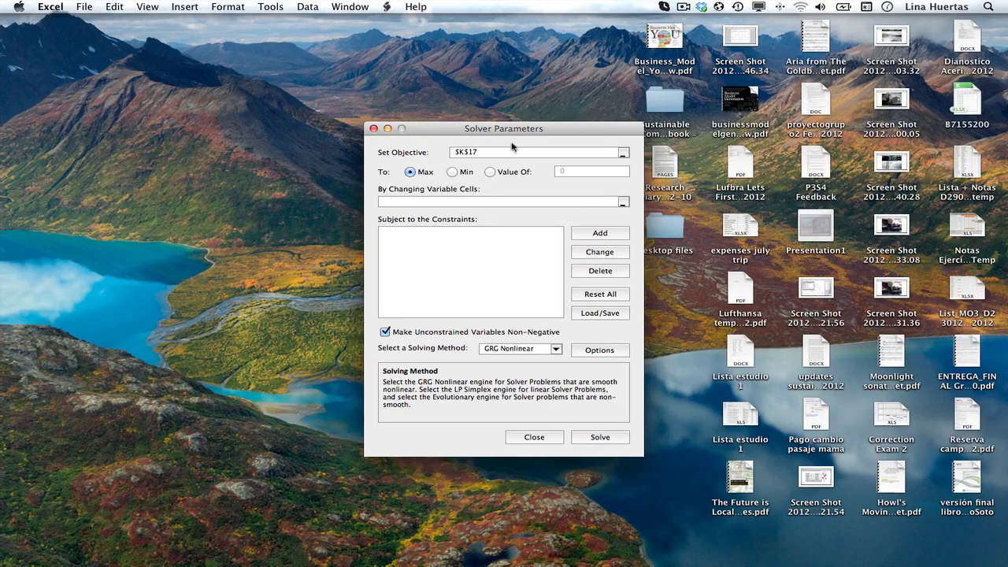
{"action": "key", "text": "ctrl+Up"}
{"action": "left_click_drag", "start_coordinate": [508, 195], "coordinate": [351, 38]}
{"action": "left_click", "coordinate": [351, 37]}
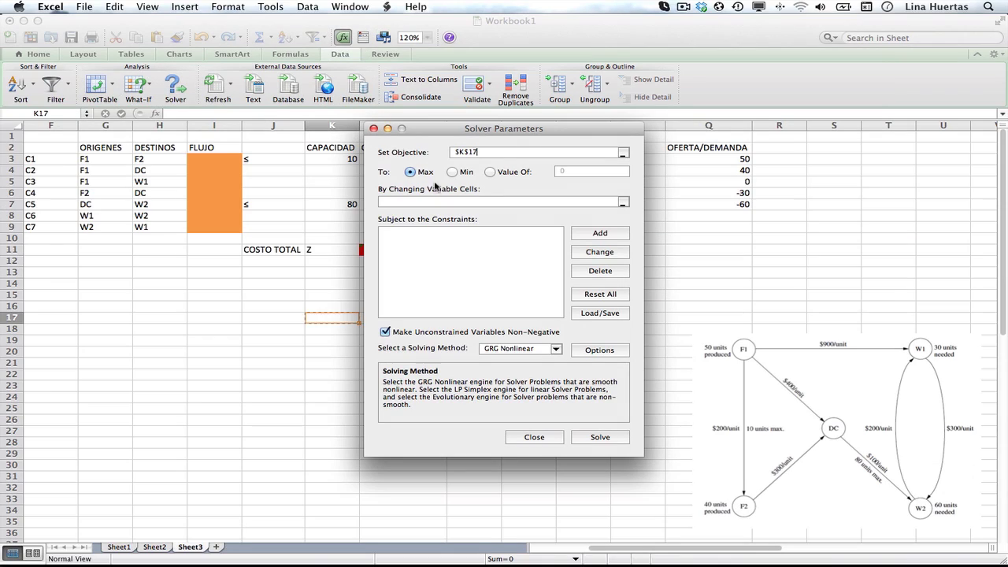
{"action": "left_click_drag", "start_coordinate": [508, 137], "coordinate": [827, 221]}
{"action": "left_click", "coordinate": [956, 245]}
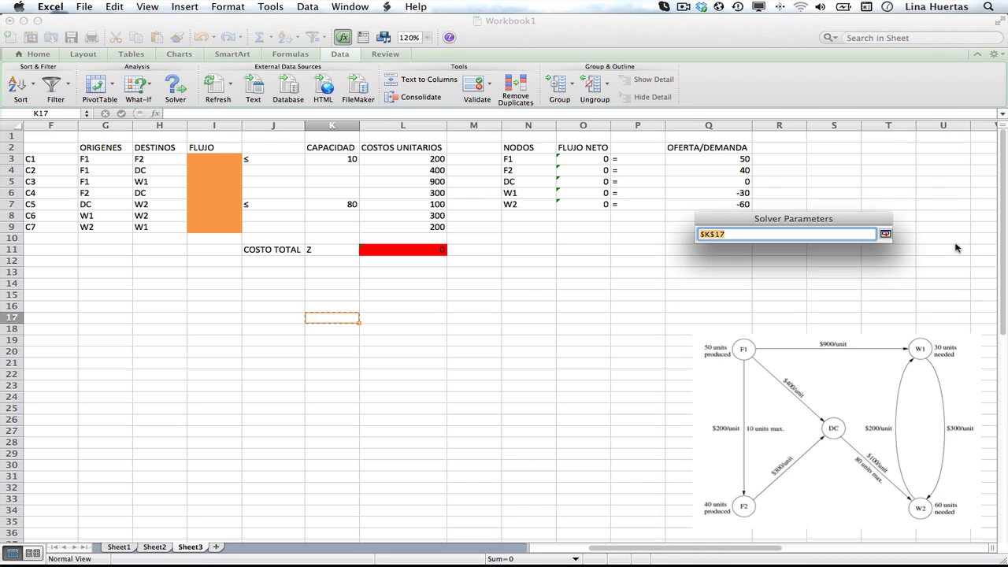
{"action": "left_click", "coordinate": [442, 250]}
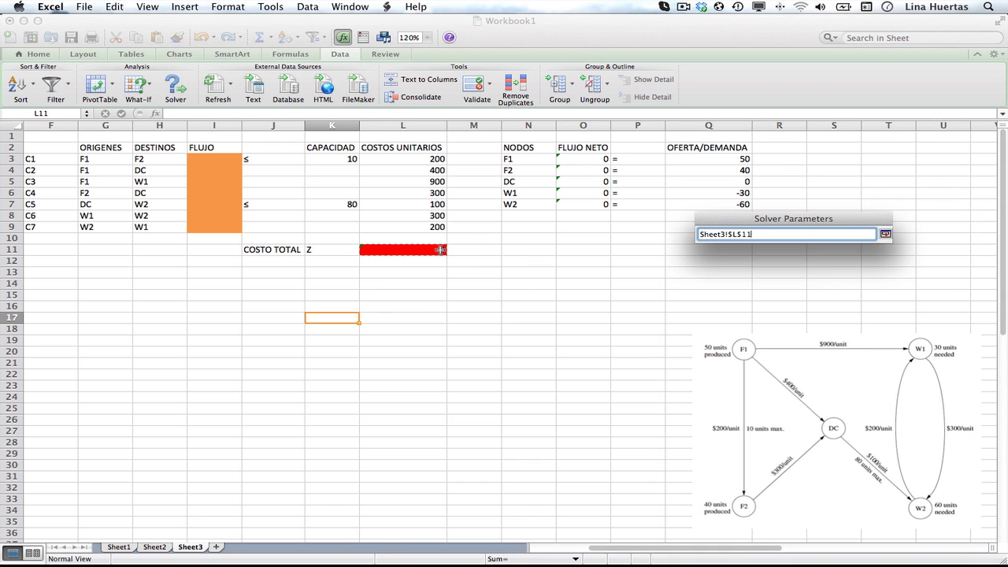
{"action": "left_click", "coordinate": [886, 234]}
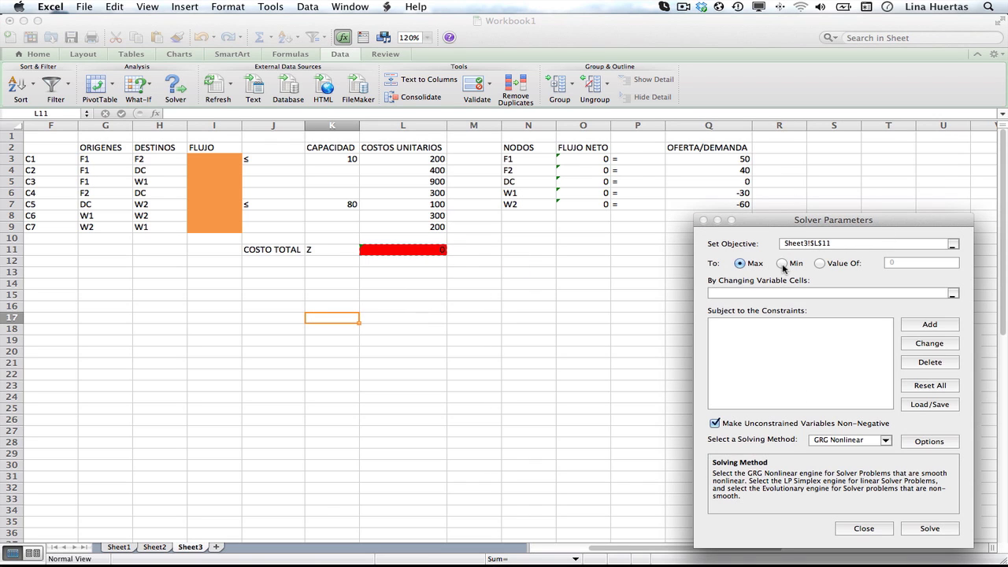
{"action": "left_click", "coordinate": [782, 264]}
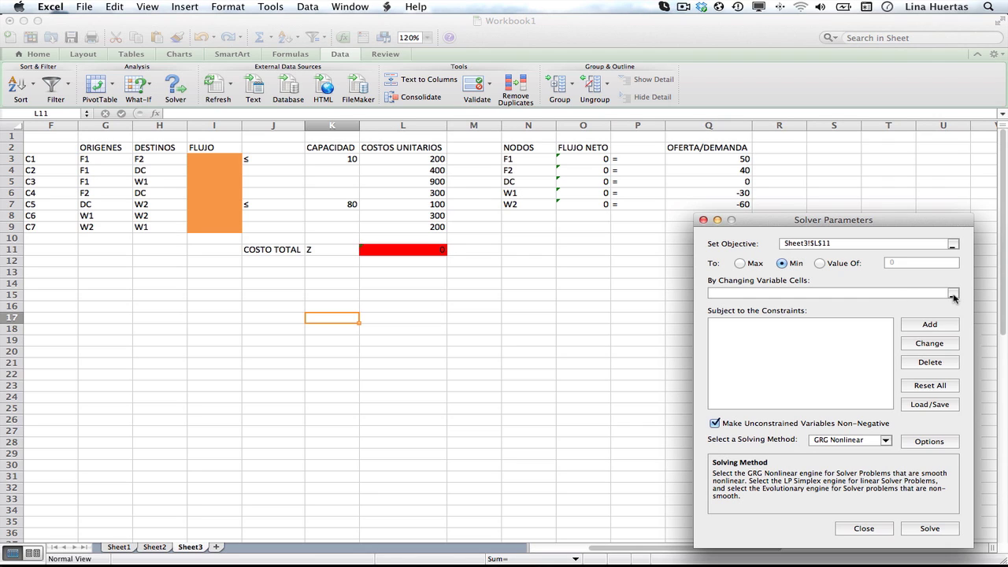
Step: Set the flow cells I3:I9 as the changing variable cells in Solver
{"action": "left_click", "coordinate": [953, 294]}
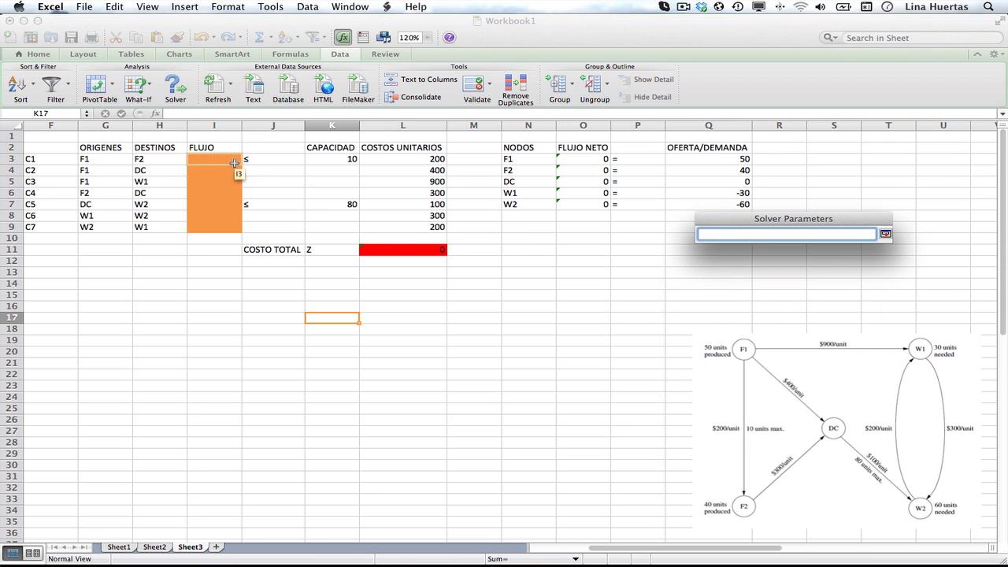
{"action": "left_click_drag", "start_coordinate": [234, 162], "coordinate": [229, 228]}
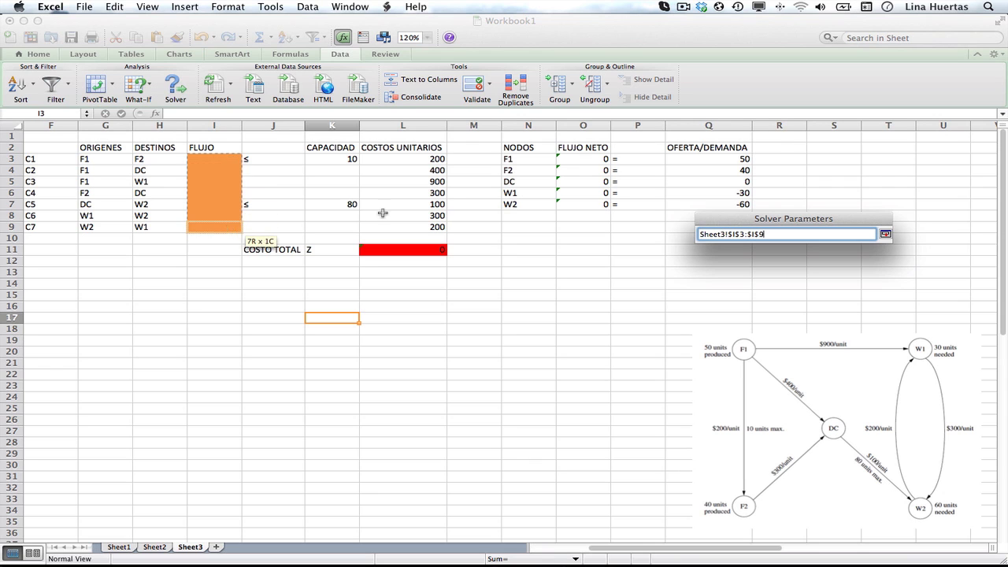
{"action": "left_click", "coordinate": [886, 233]}
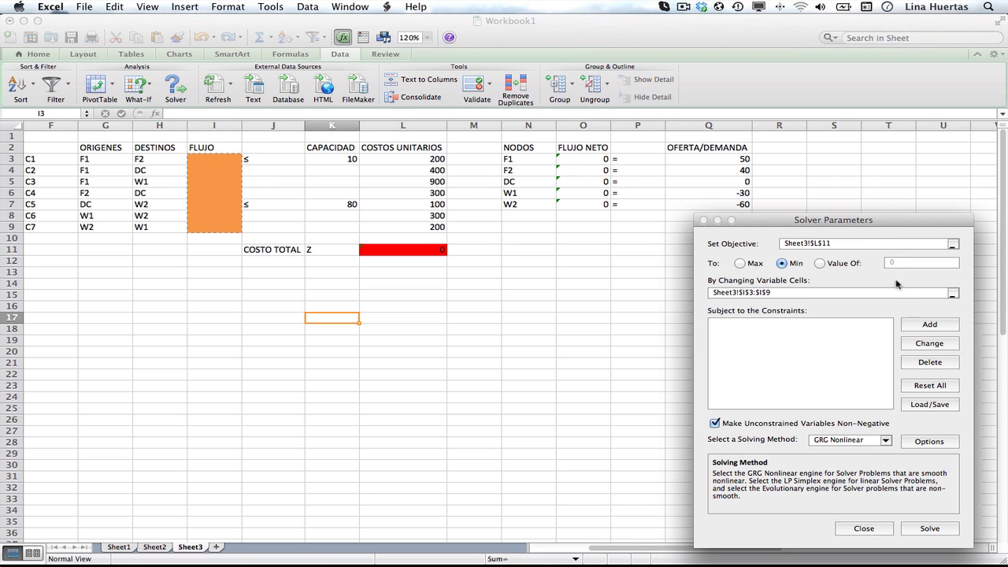
Step: Add a Solver constraint making the net flows O3:O7 equal (=) to the supply/demand values Q3:Q7
{"action": "left_click", "coordinate": [930, 325]}
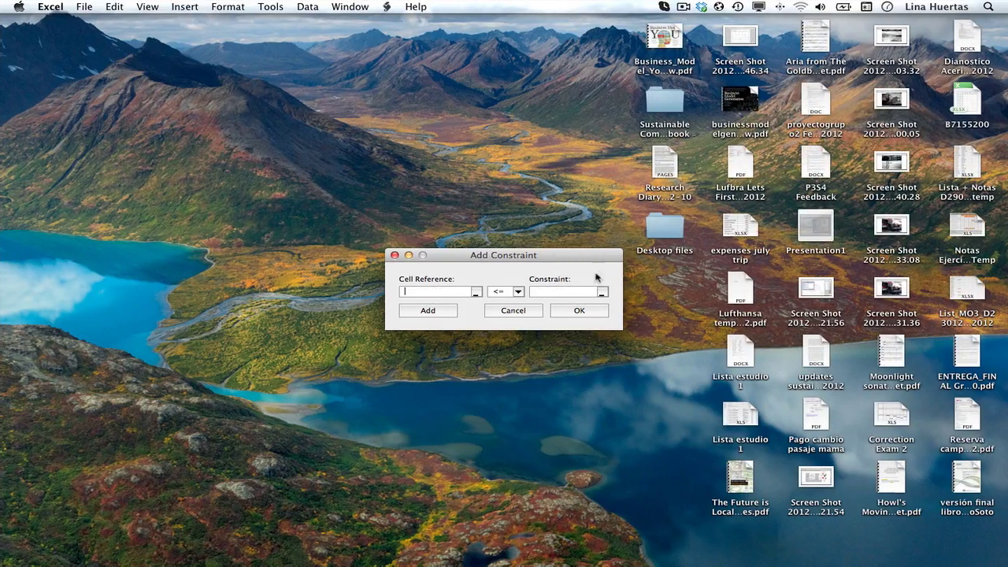
{"action": "key", "text": "ctrl+Up"}
{"action": "left_click_drag", "start_coordinate": [553, 266], "coordinate": [370, 43]}
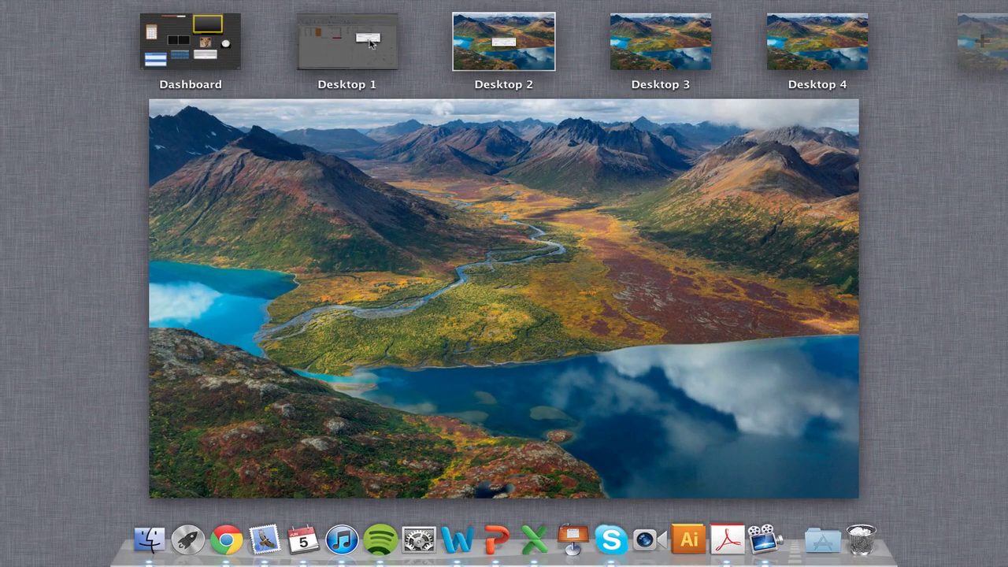
{"action": "left_click", "coordinate": [370, 43]}
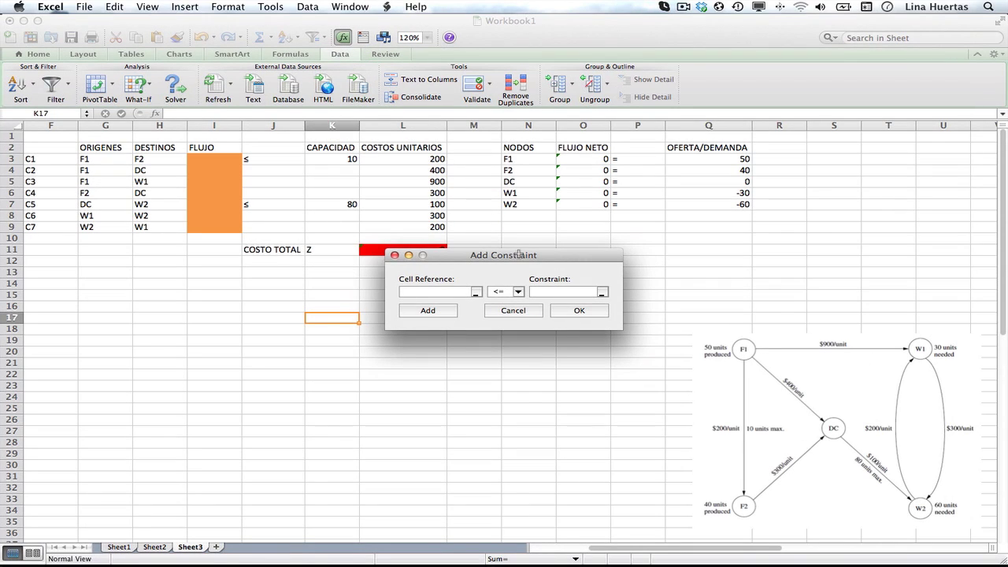
{"action": "left_click_drag", "start_coordinate": [520, 254], "coordinate": [548, 369]}
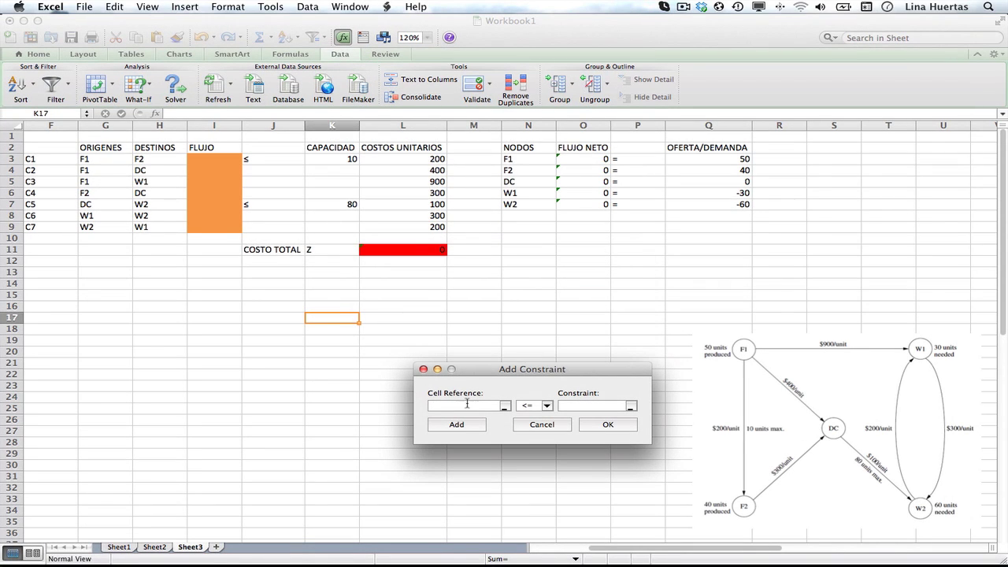
{"action": "left_click_drag", "start_coordinate": [590, 160], "coordinate": [591, 207]}
{"action": "left_click", "coordinate": [545, 407]}
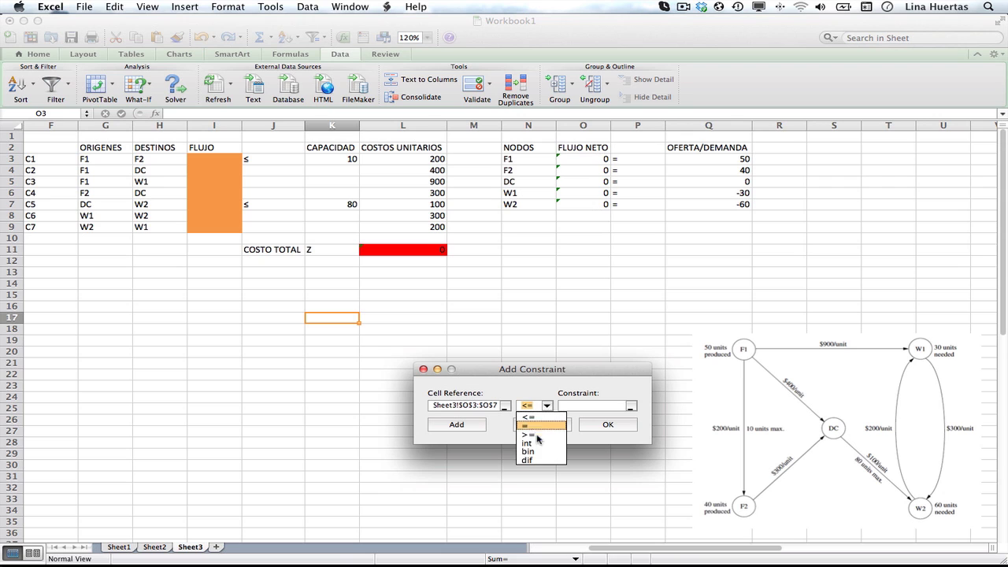
{"action": "left_click", "coordinate": [536, 427]}
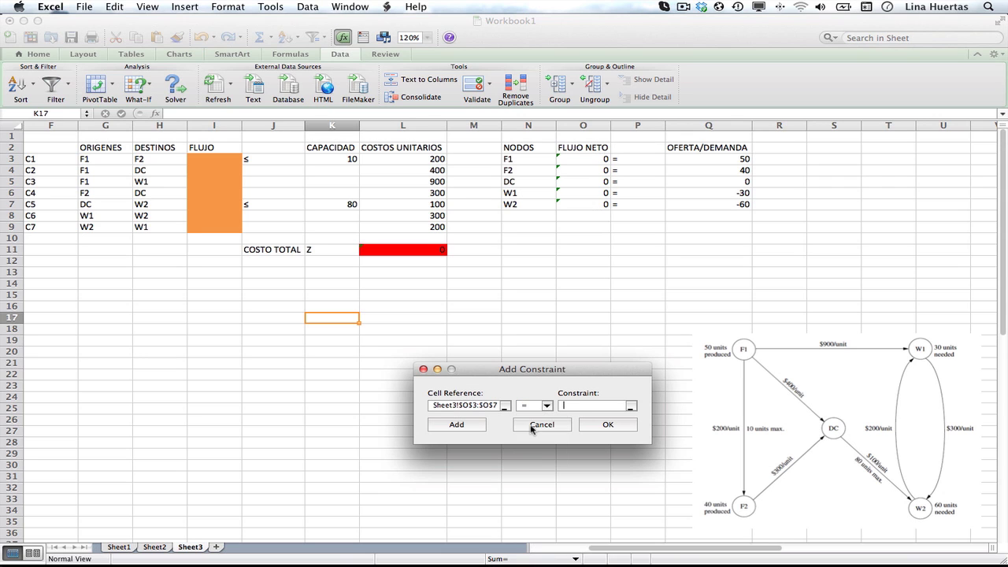
{"action": "left_click_drag", "start_coordinate": [704, 155], "coordinate": [705, 207]}
{"action": "left_click", "coordinate": [447, 425]}
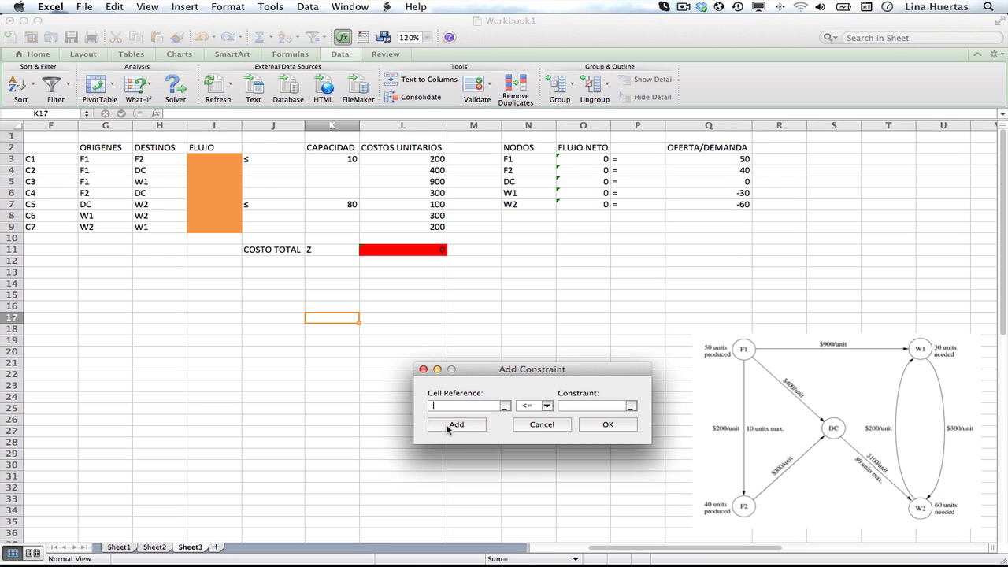
Step: Add the arc capacity constraints I3 <= K3 and I7 <= K7 and finish adding constraints
{"action": "left_click", "coordinate": [233, 159]}
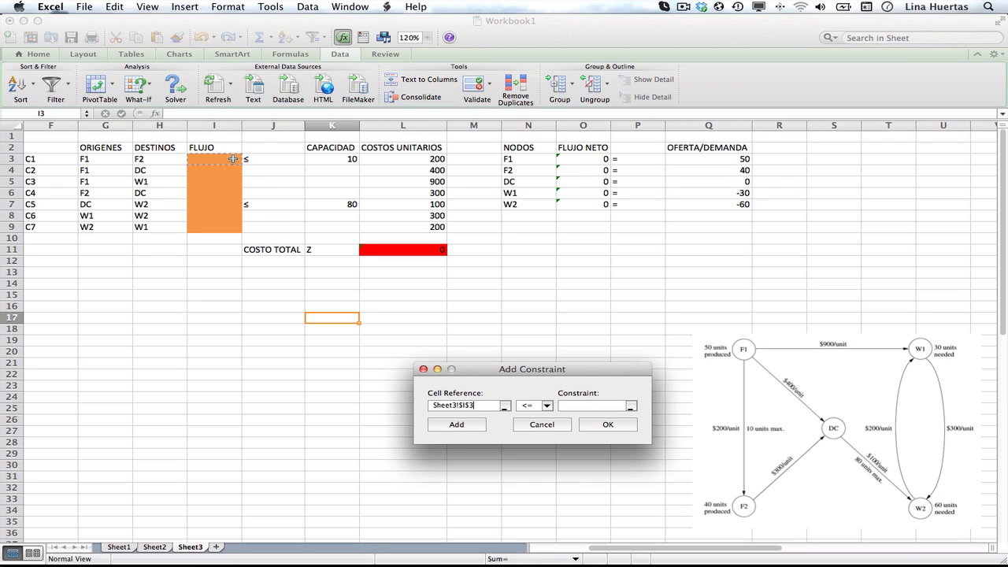
{"action": "left_click", "coordinate": [569, 404]}
{"action": "left_click", "coordinate": [335, 159]}
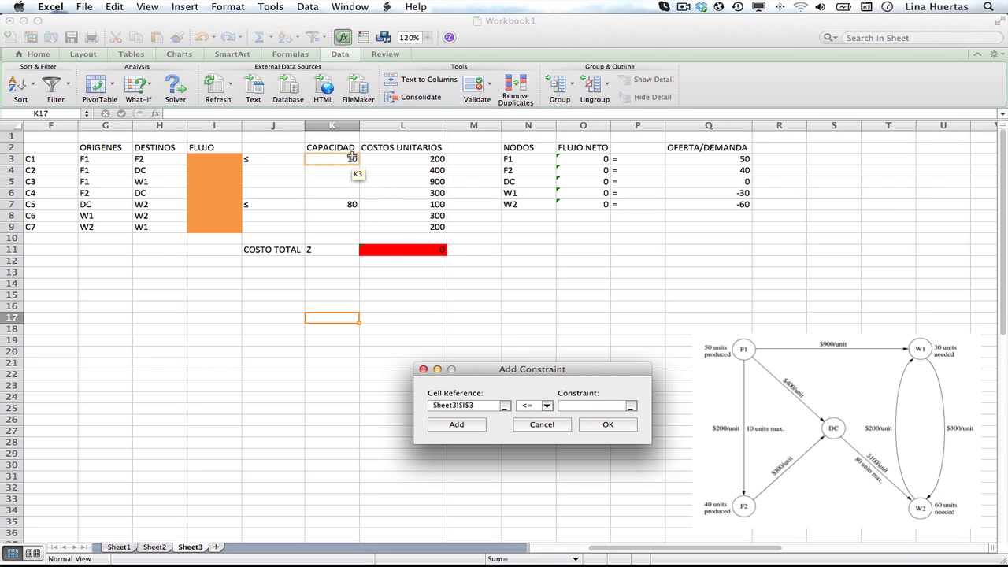
{"action": "left_click", "coordinate": [457, 425]}
{"action": "left_click", "coordinate": [219, 201]}
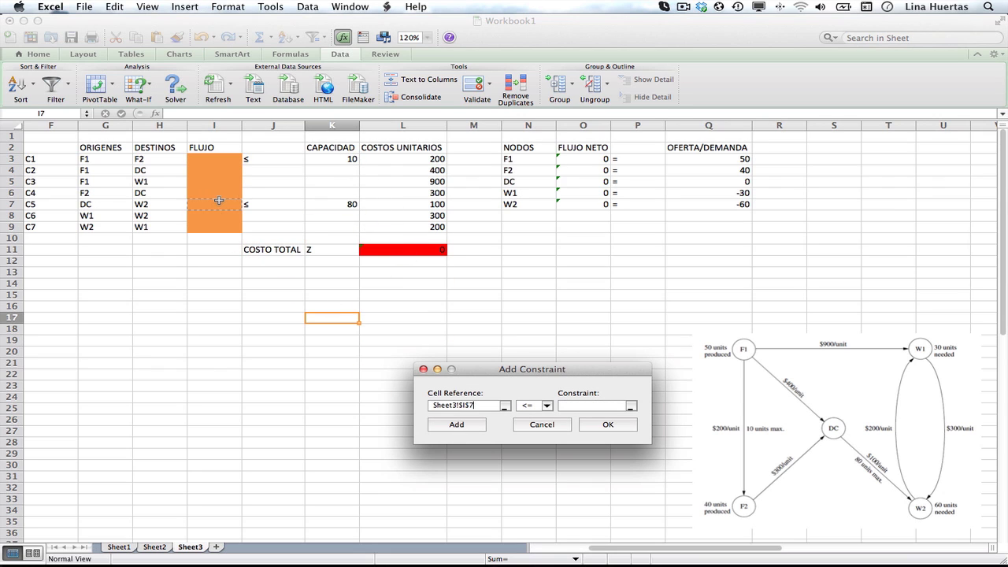
{"action": "left_click", "coordinate": [558, 404]}
{"action": "left_click", "coordinate": [354, 203]}
{"action": "left_click", "coordinate": [597, 426]}
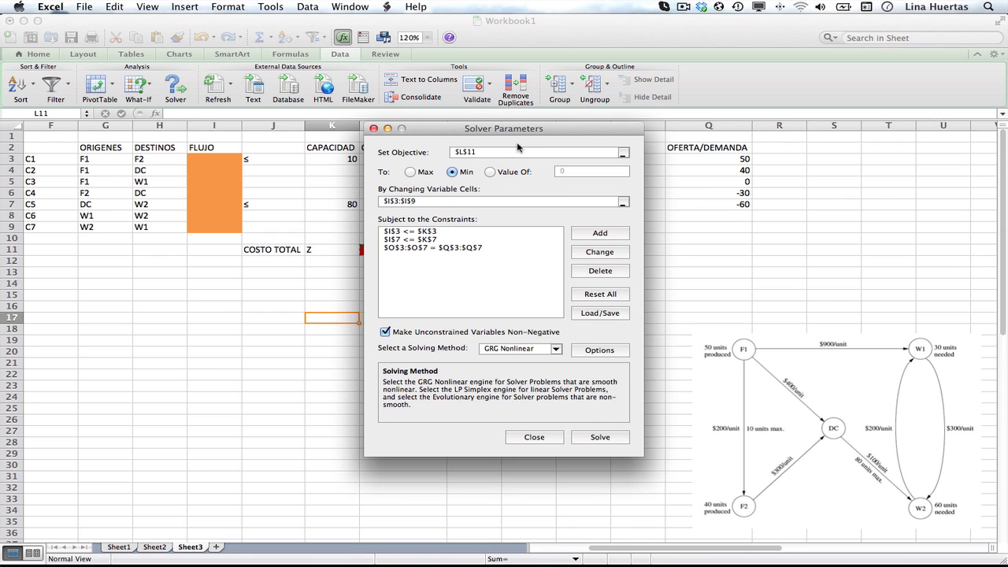
Step: Solve the model with the Simplex LP method, keep the Solver solution, and check the total cost and flow cells
{"action": "left_click_drag", "start_coordinate": [517, 126], "coordinate": [752, 209]}
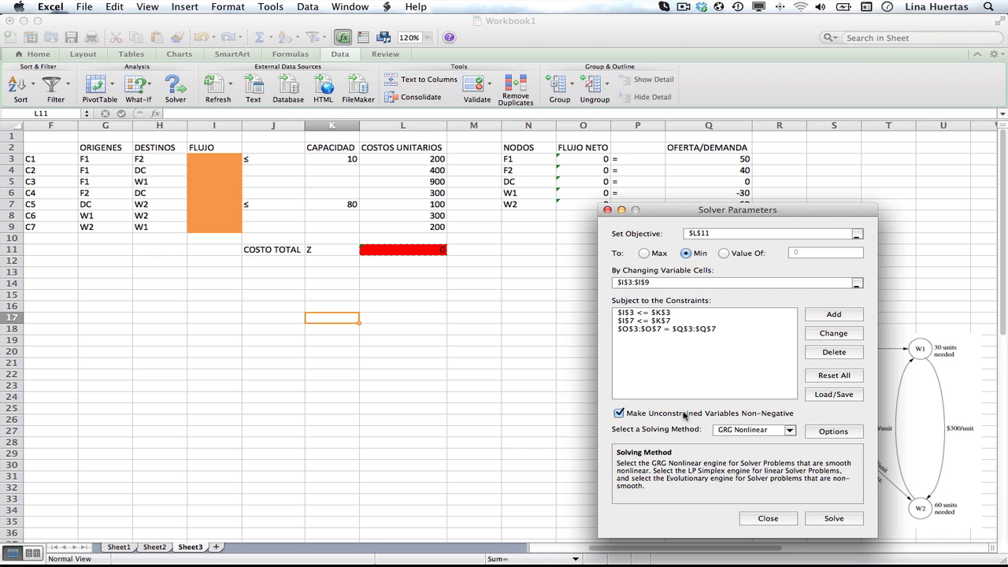
{"action": "left_click", "coordinate": [787, 432]}
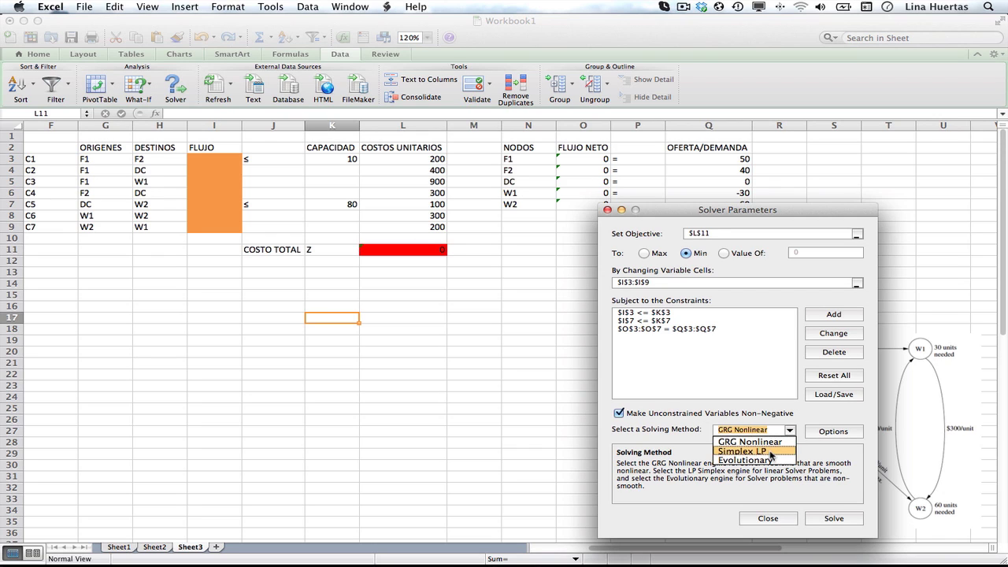
{"action": "left_click", "coordinate": [780, 452]}
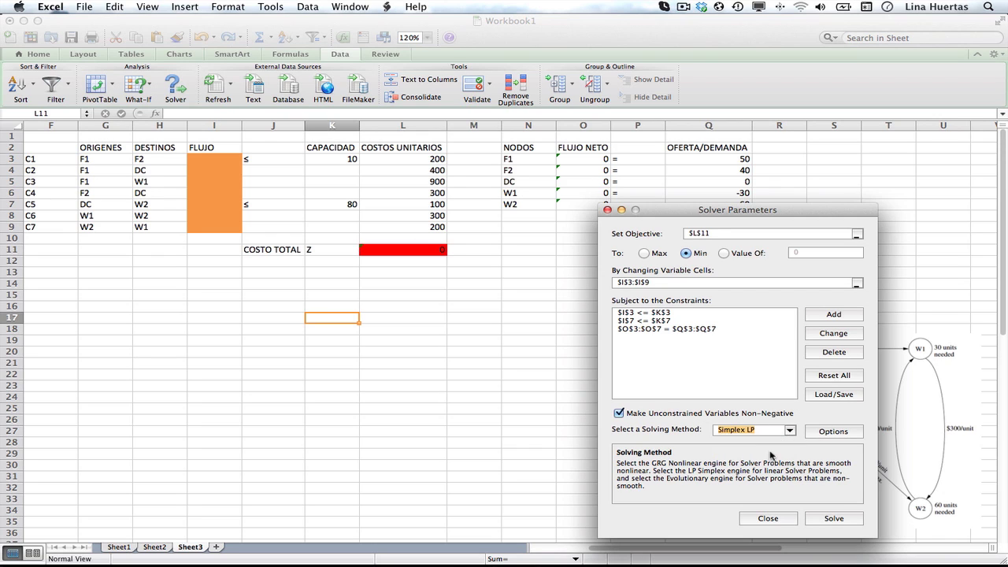
{"action": "left_click", "coordinate": [833, 518]}
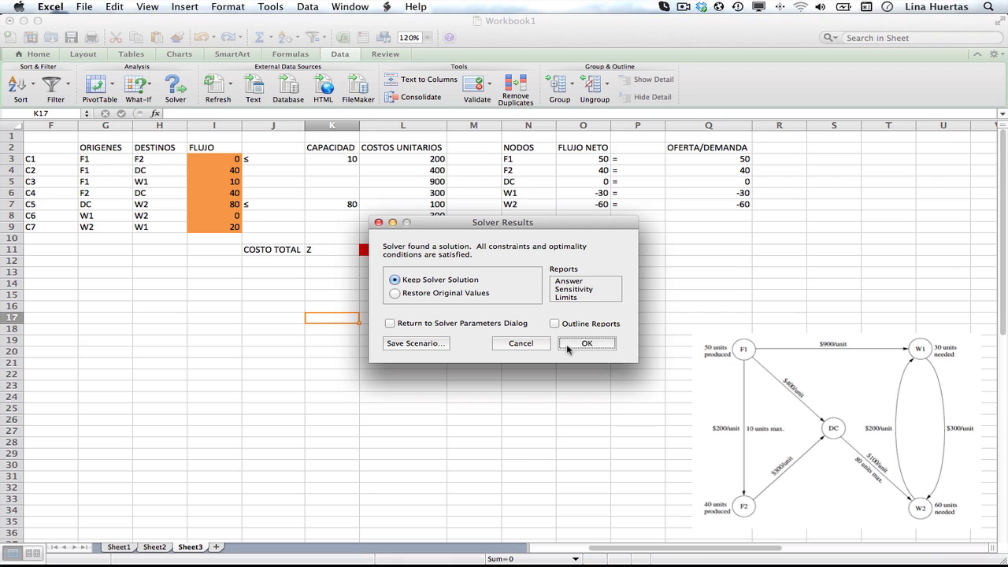
{"action": "left_click", "coordinate": [587, 344]}
{"action": "left_click", "coordinate": [438, 251]}
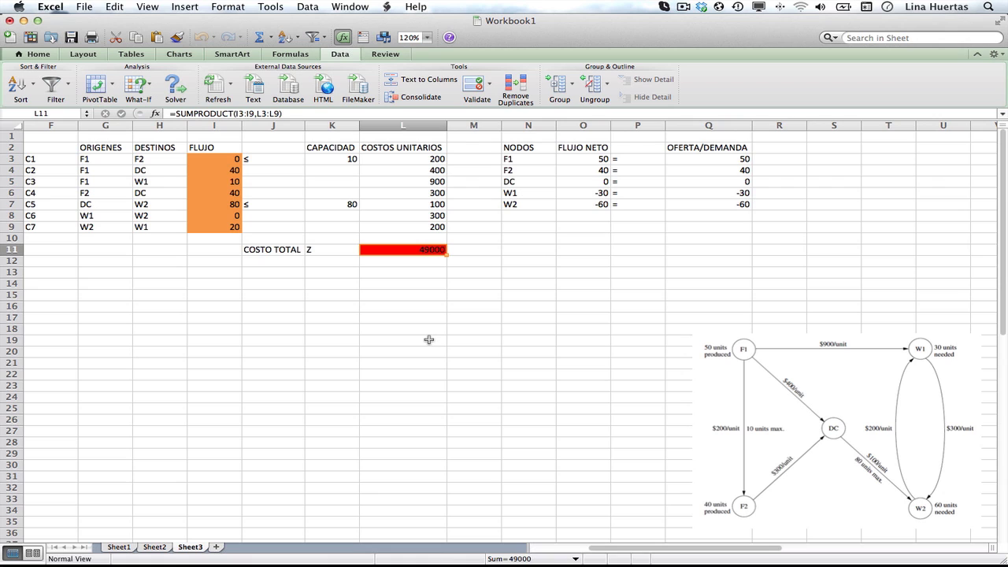
{"action": "left_click", "coordinate": [231, 158]}
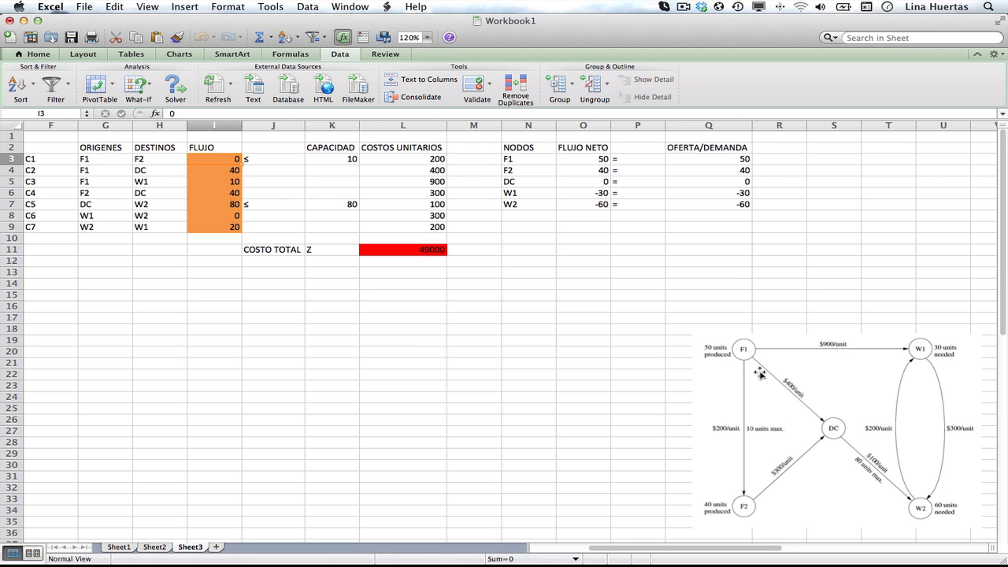